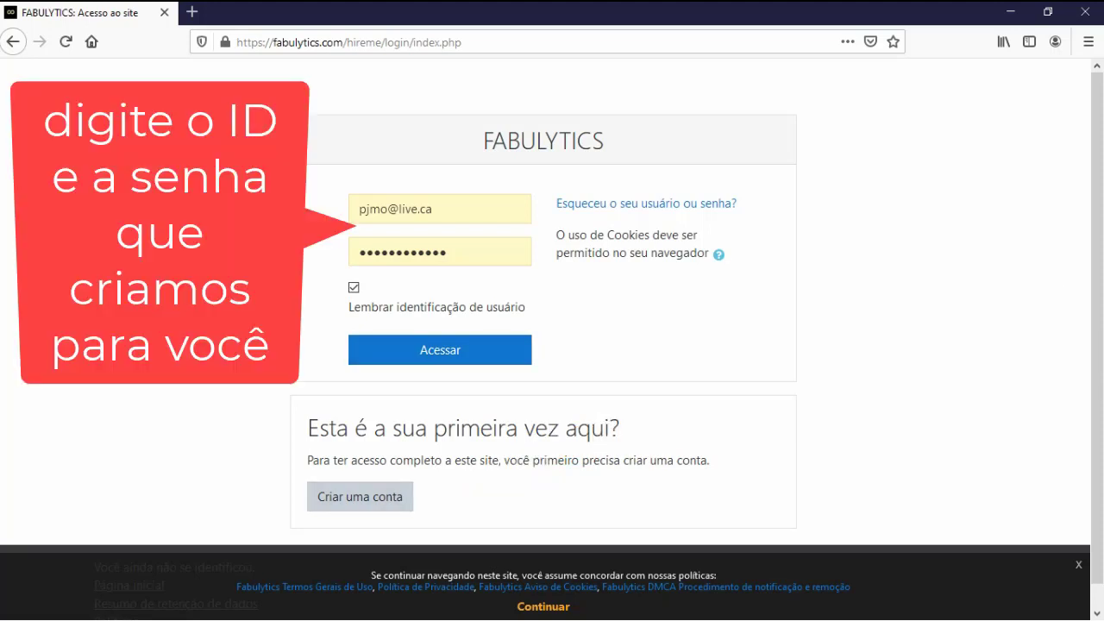
# - Log in with the prefilled account credentials and switch the site language to Português - Brasil (pt_br)
pyautogui.click(440, 350)
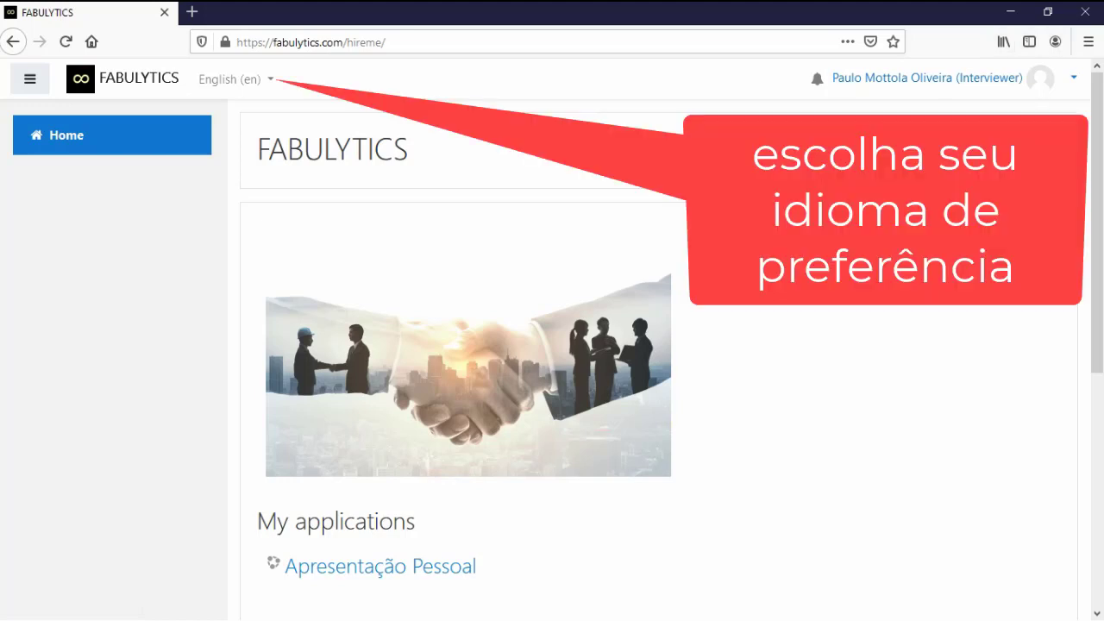
pyautogui.click(235, 78)
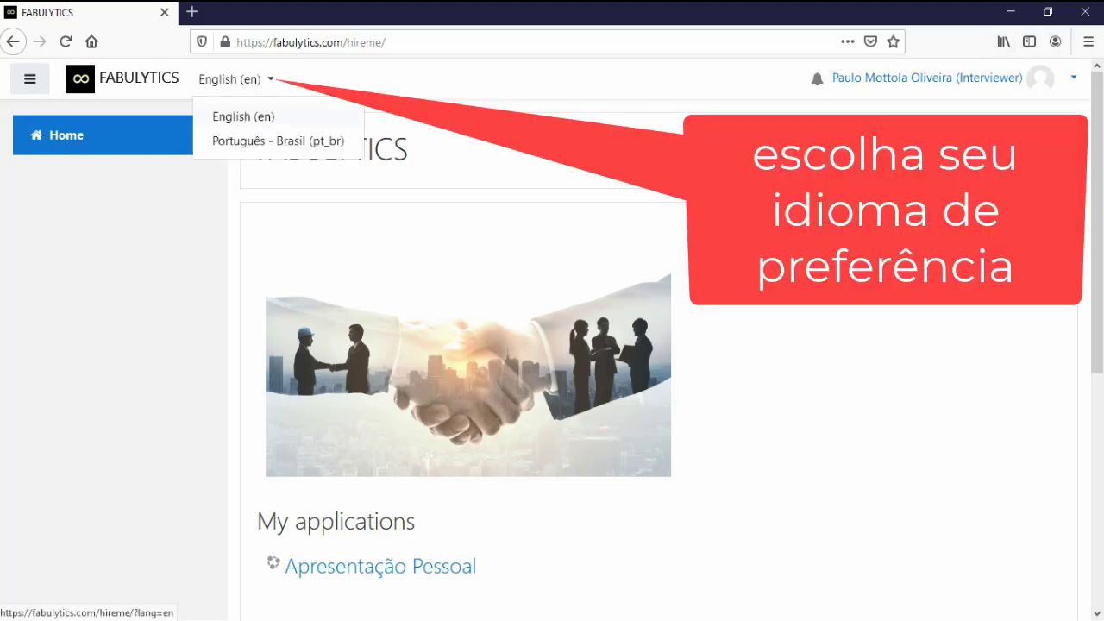
pyautogui.click(278, 140)
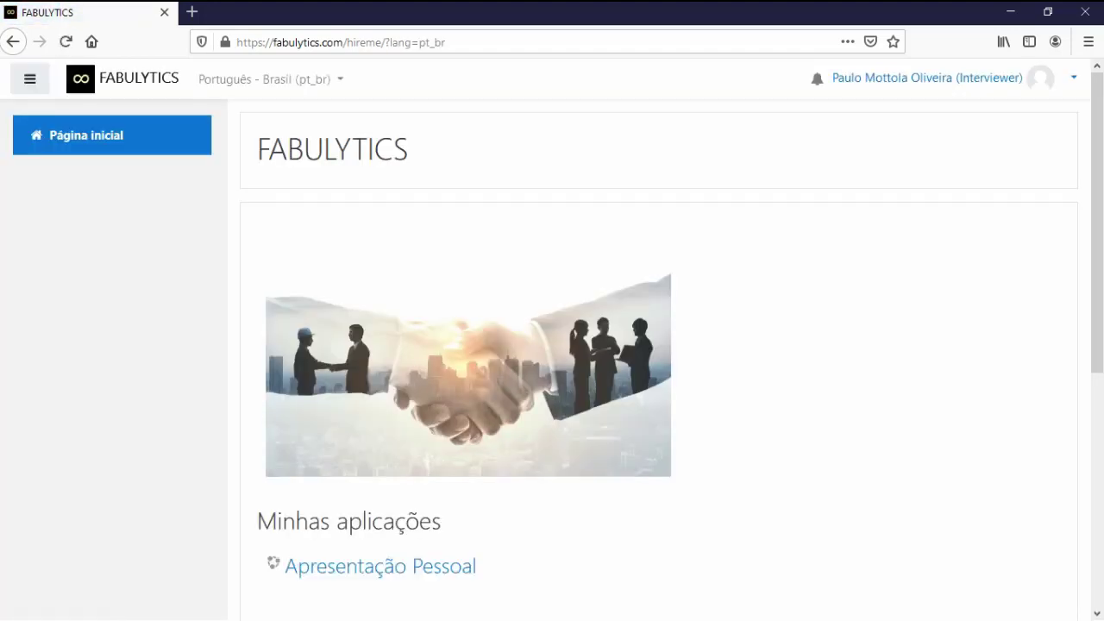
# - Open the application "Código: 5003: VP de Sucesso do Cliente" and read through its instructions, interview questions and position description
pyautogui.scroll(-5, 552, 363)
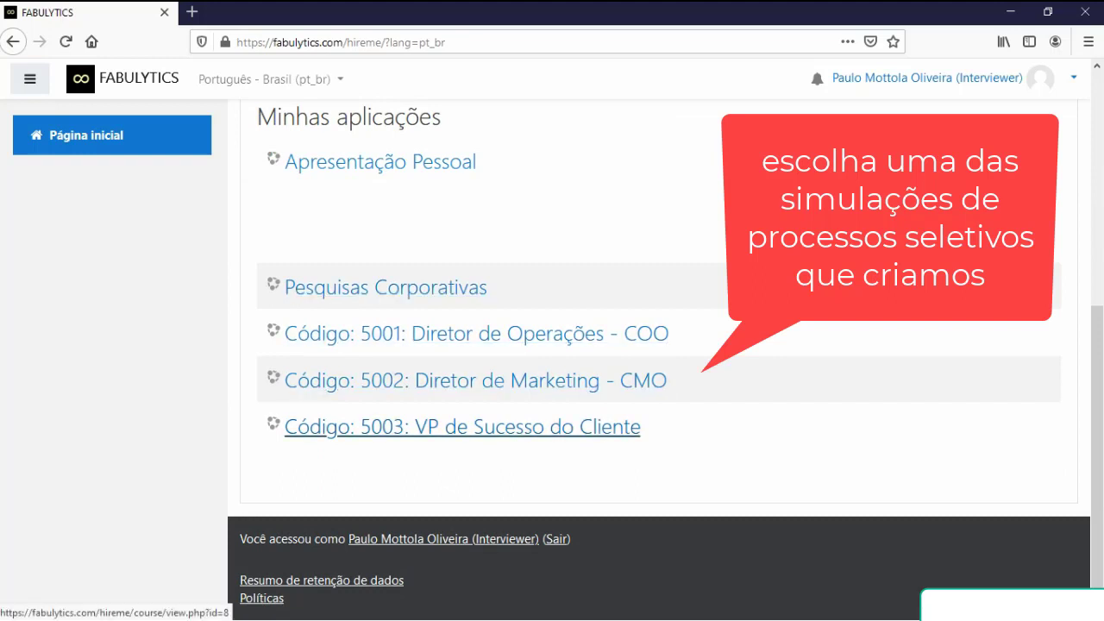
pyautogui.click(462, 426)
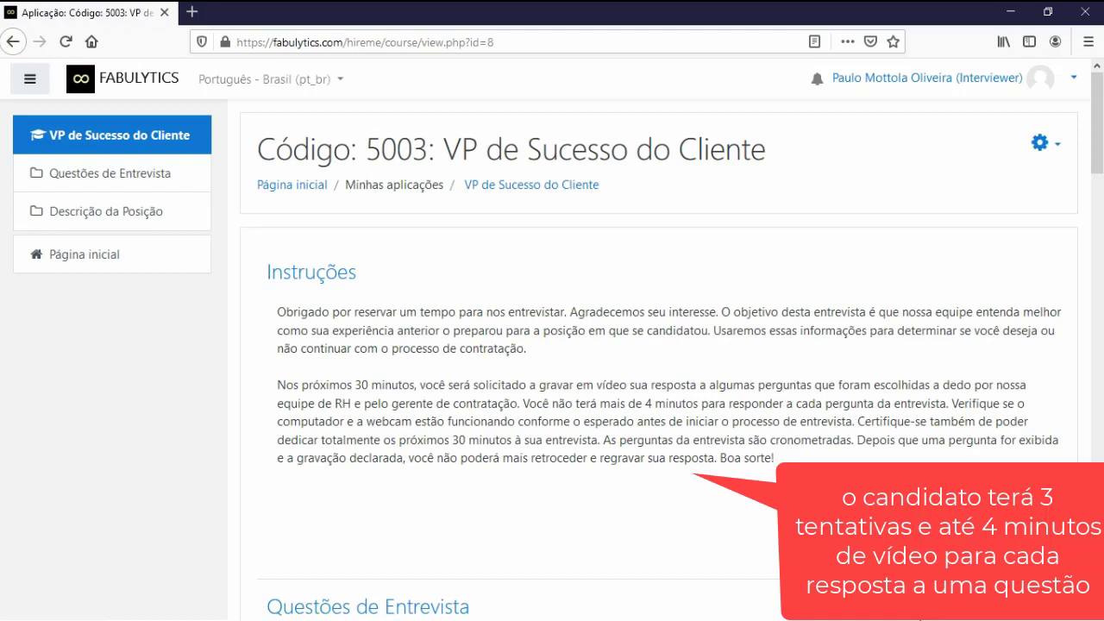
pyautogui.scroll(-5, 656, 362)
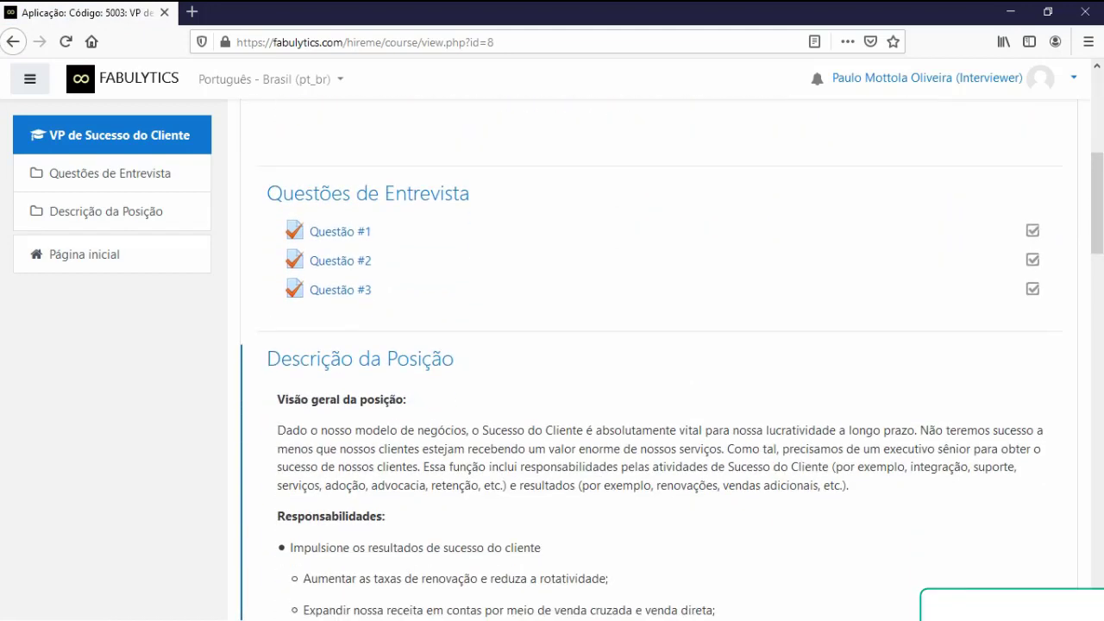
pyautogui.scroll(-3, 655, 363)
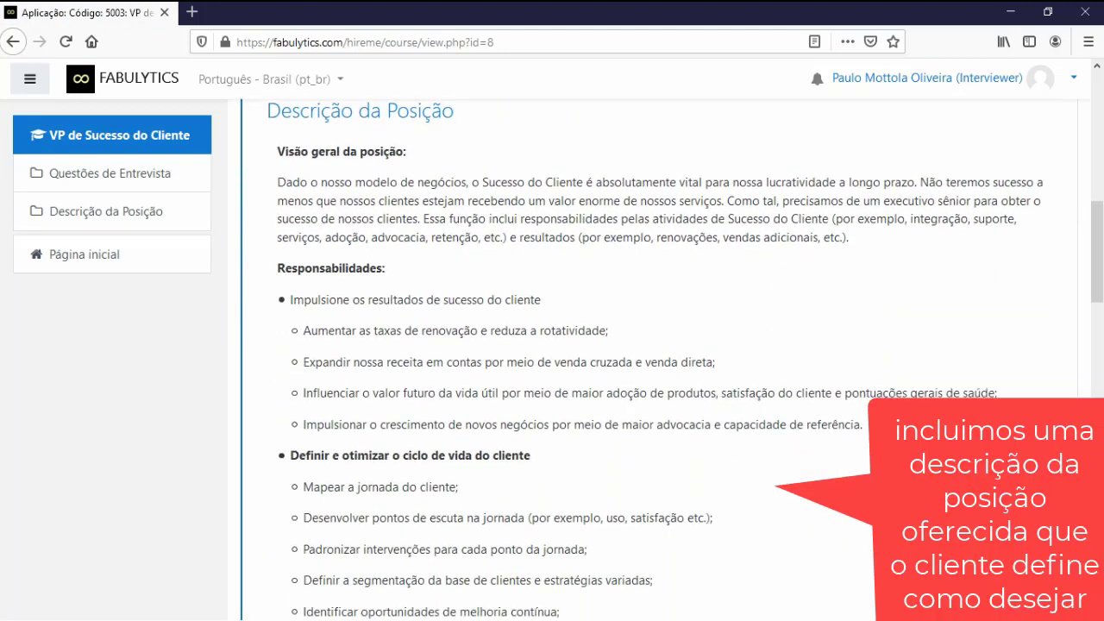
pyautogui.scroll(-7, 656, 362)
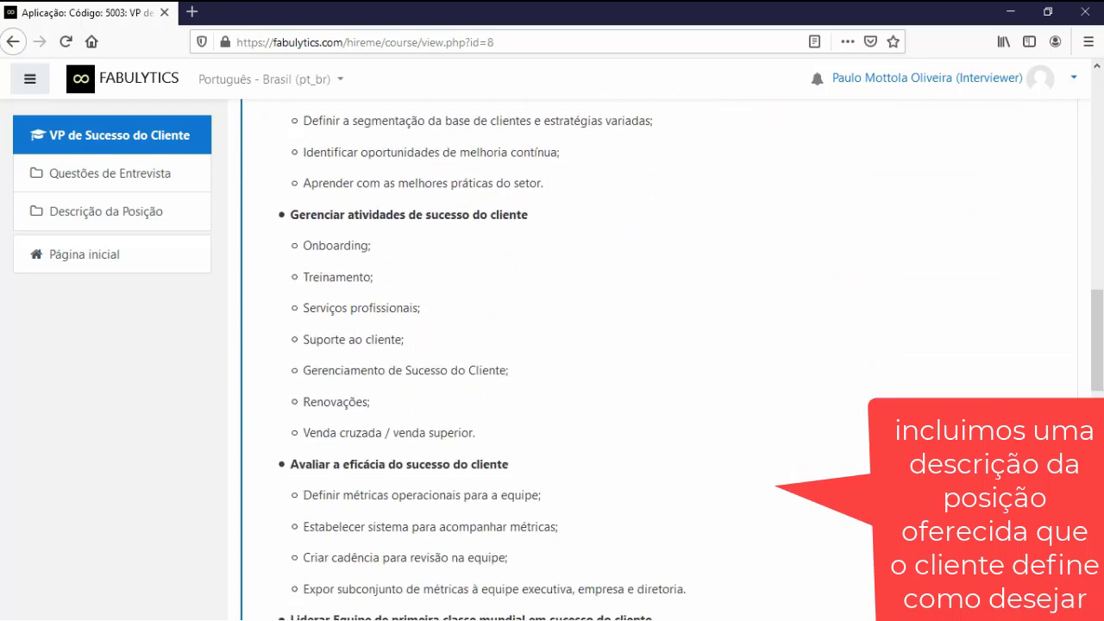
pyautogui.scroll(-6, 656, 362)
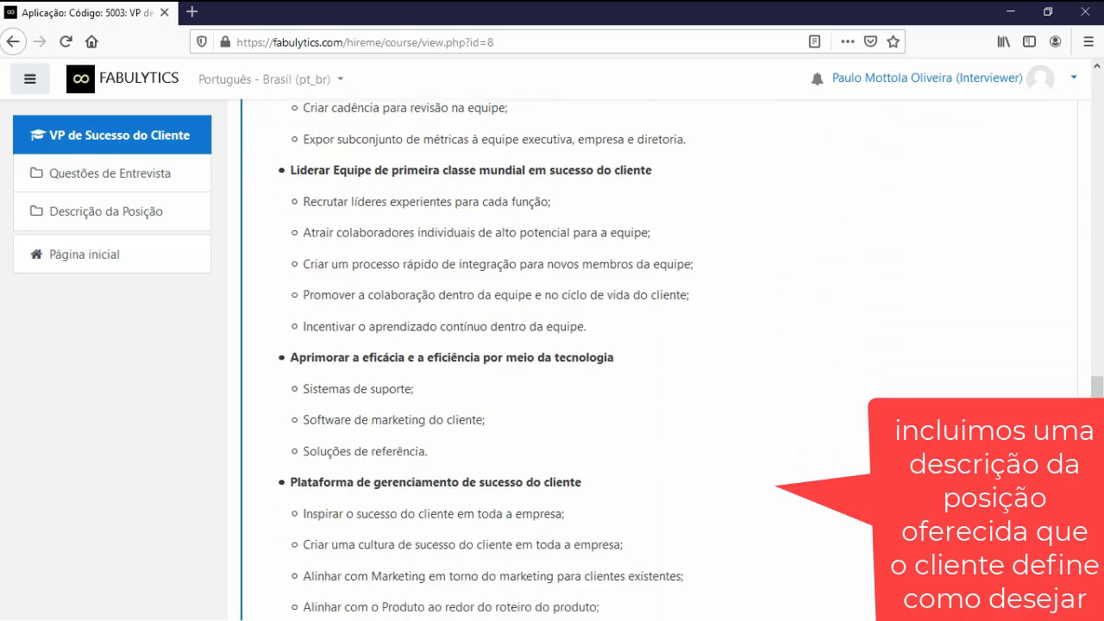
pyautogui.scroll(-6, 655, 362)
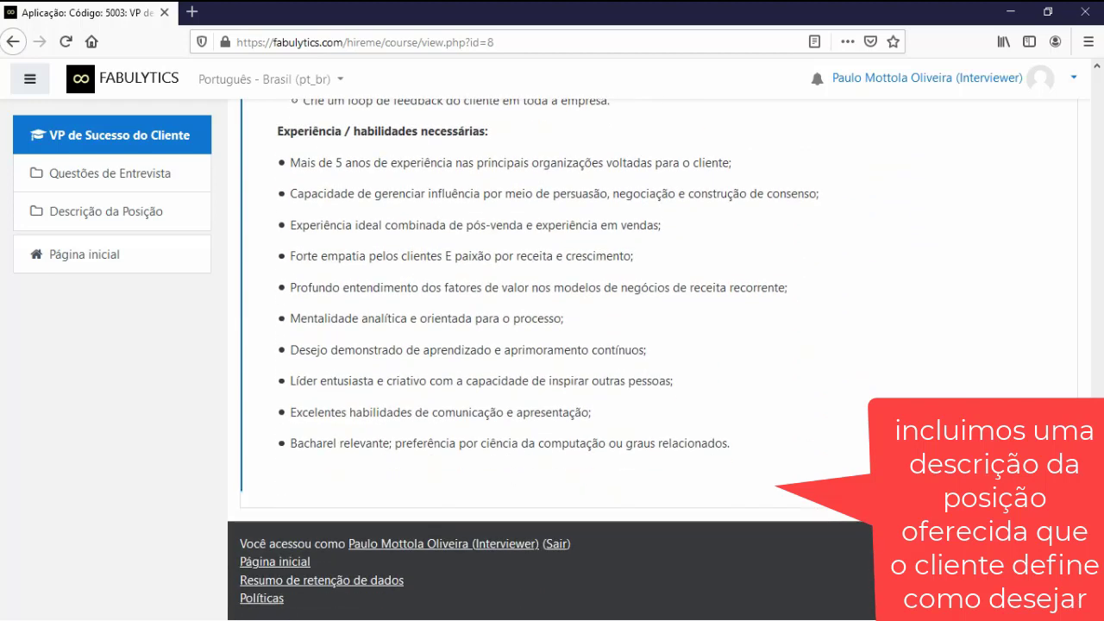
pyautogui.scroll(6, 552, 359)
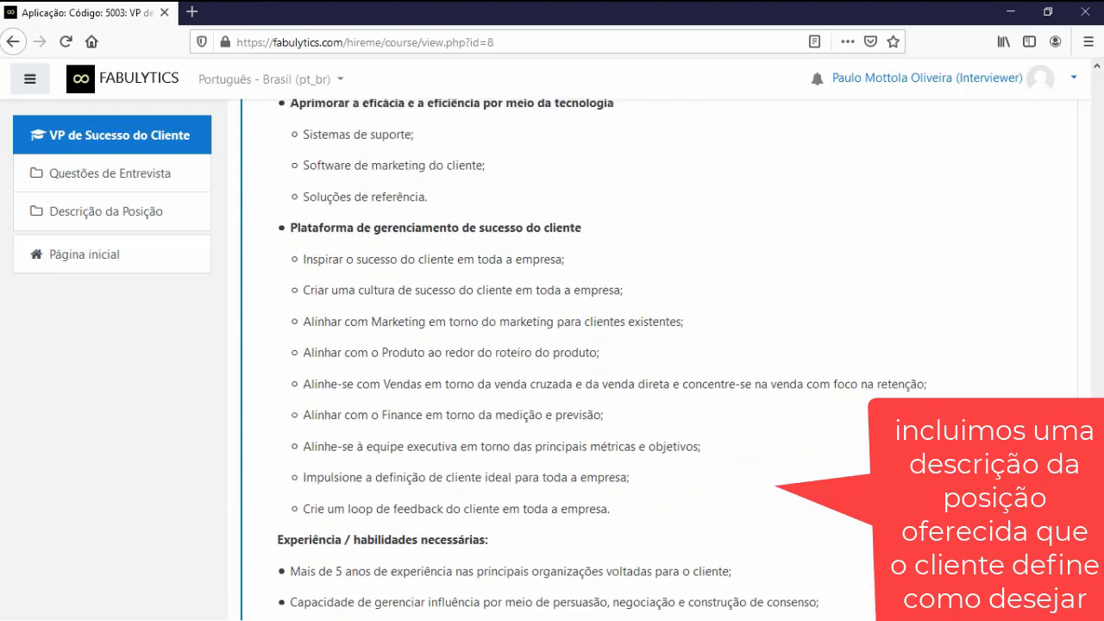
pyautogui.scroll(6, 656, 360)
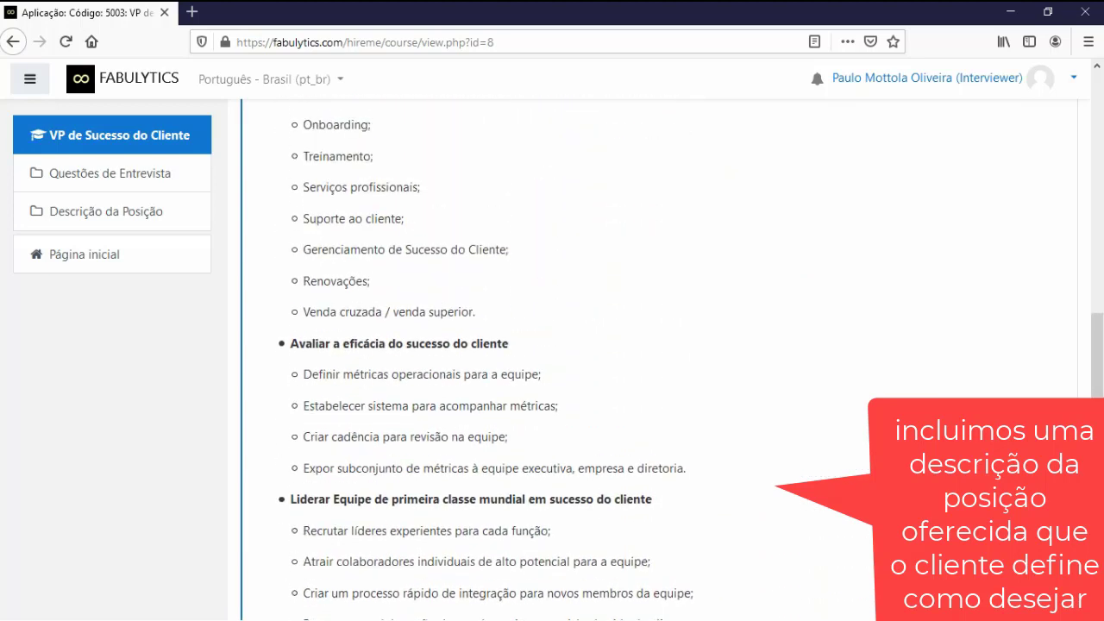
pyautogui.scroll(7, 656, 360)
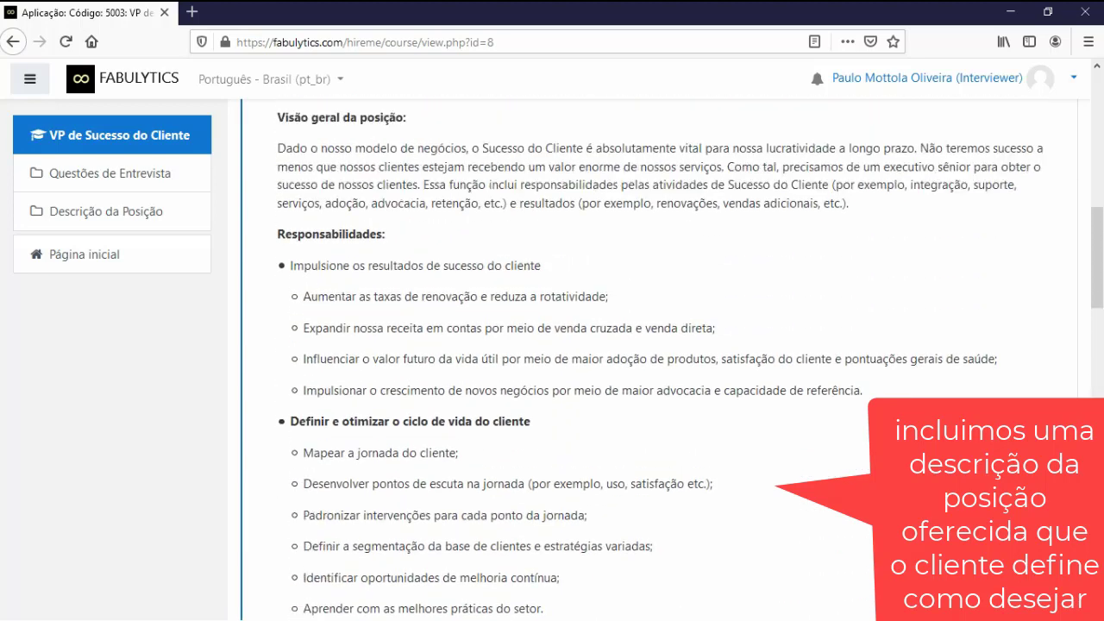
pyautogui.scroll(5, 656, 360)
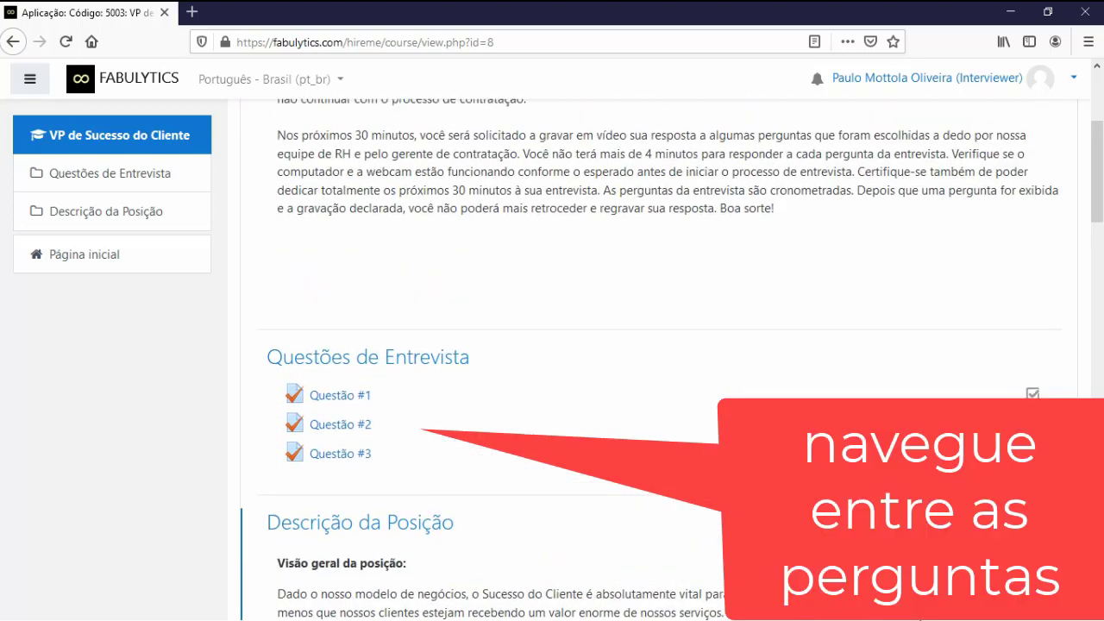
# - Open Questão #3 and the review of its previous attempt to reach the recorded video answer
pyautogui.click(340, 454)
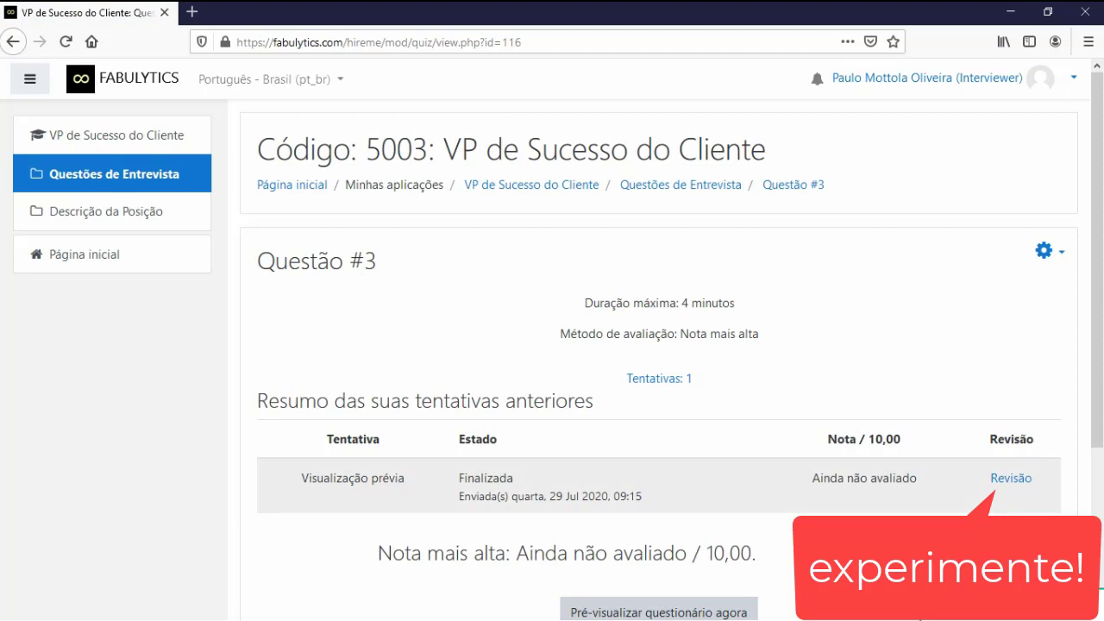
pyautogui.scroll(-1, 659, 359)
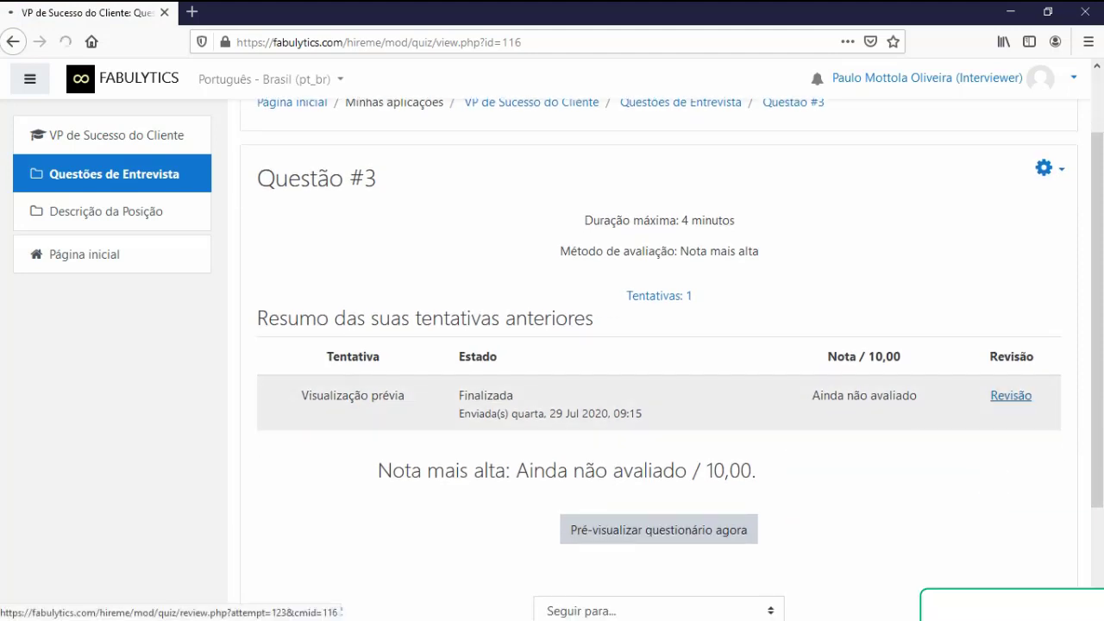
pyautogui.click(1011, 397)
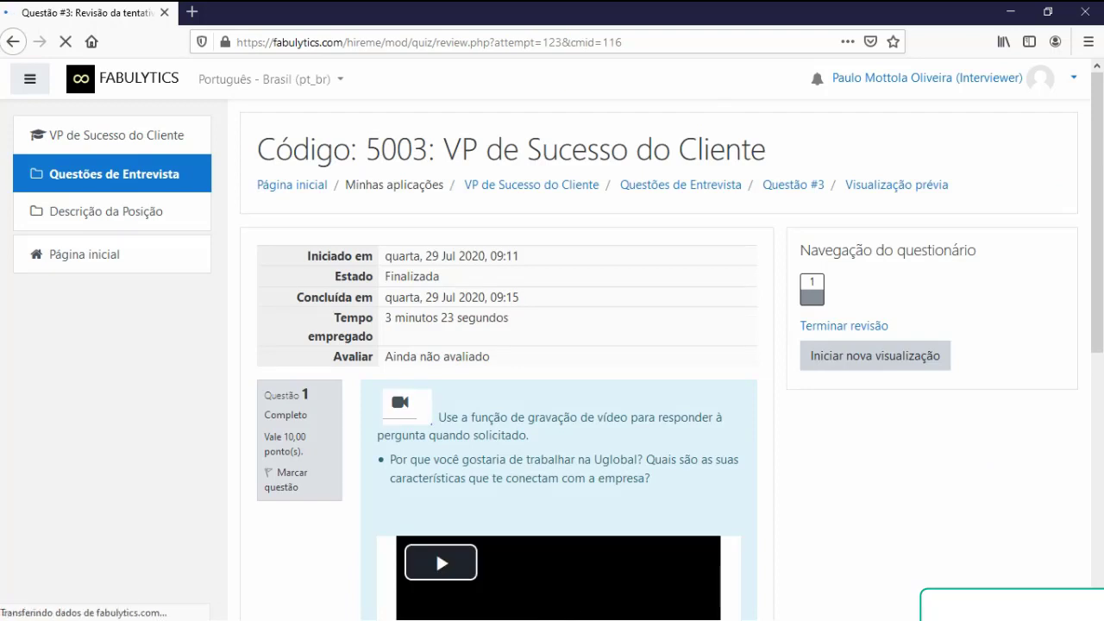
pyautogui.scroll(-4, 435, 550)
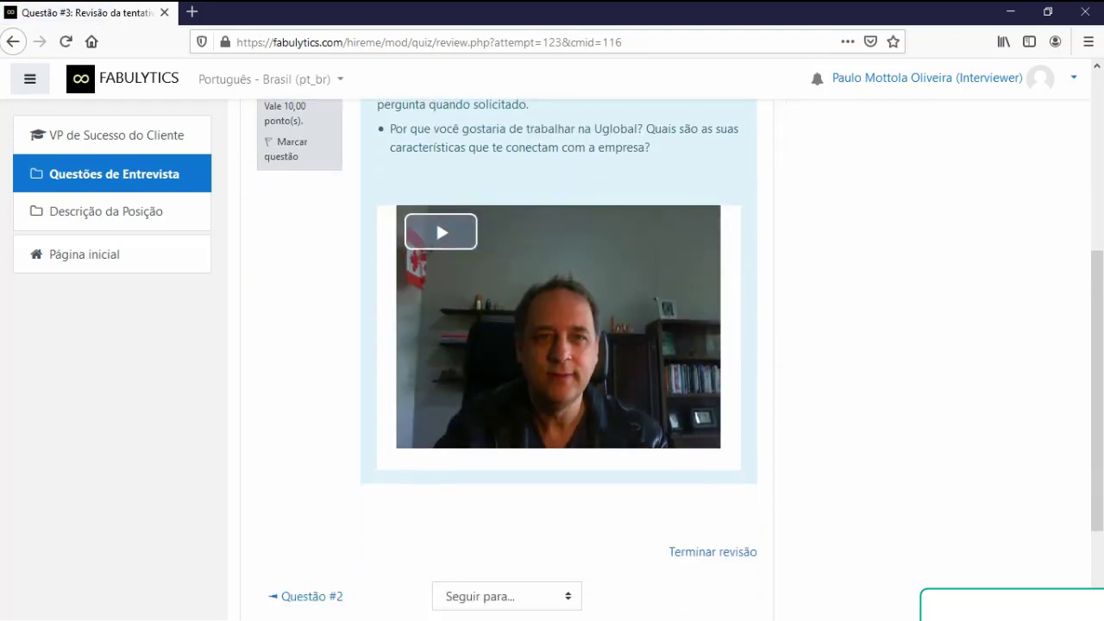
# - Play the recorded answer, pause it, seek to 0:11, resume playback, and view it in full screen before returning to the page
pyautogui.click(441, 232)
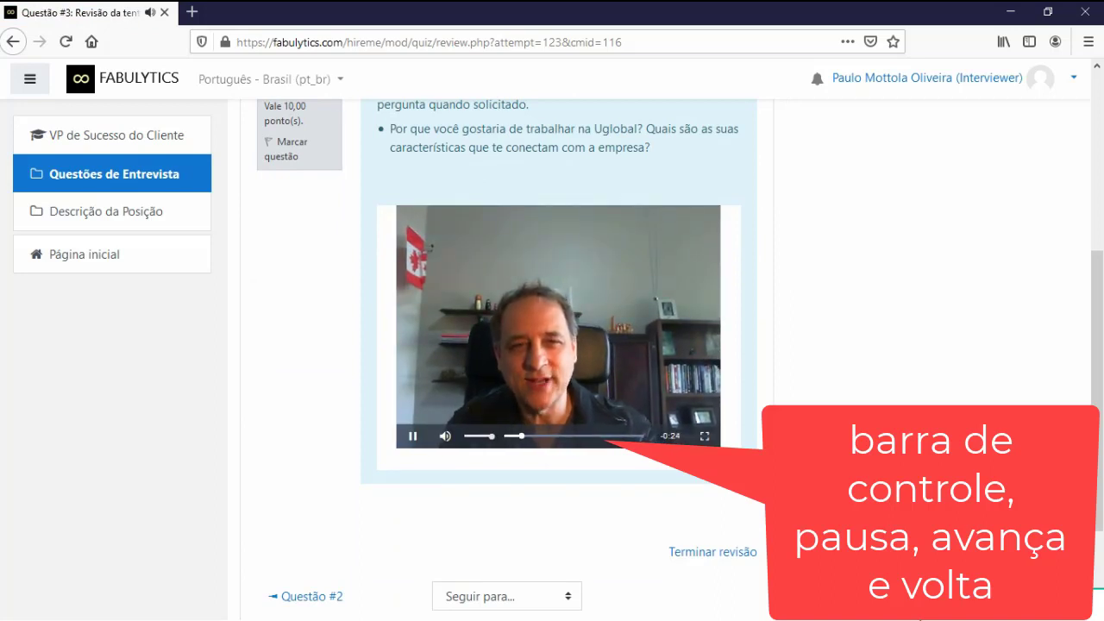
pyautogui.click(413, 437)
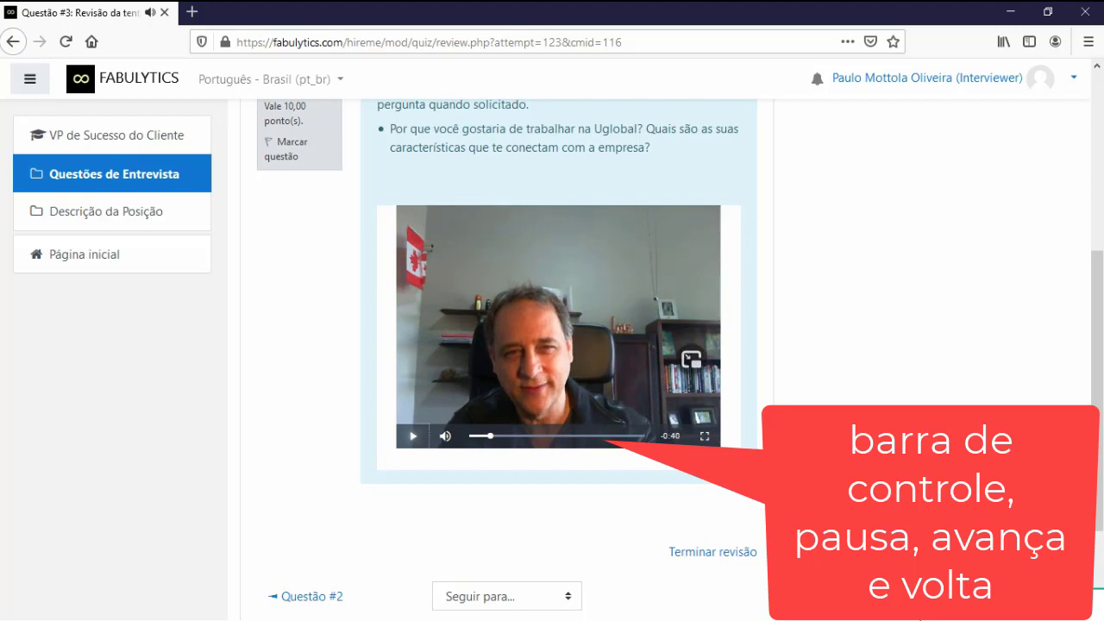
pyautogui.click(567, 437)
pyautogui.click(505, 437)
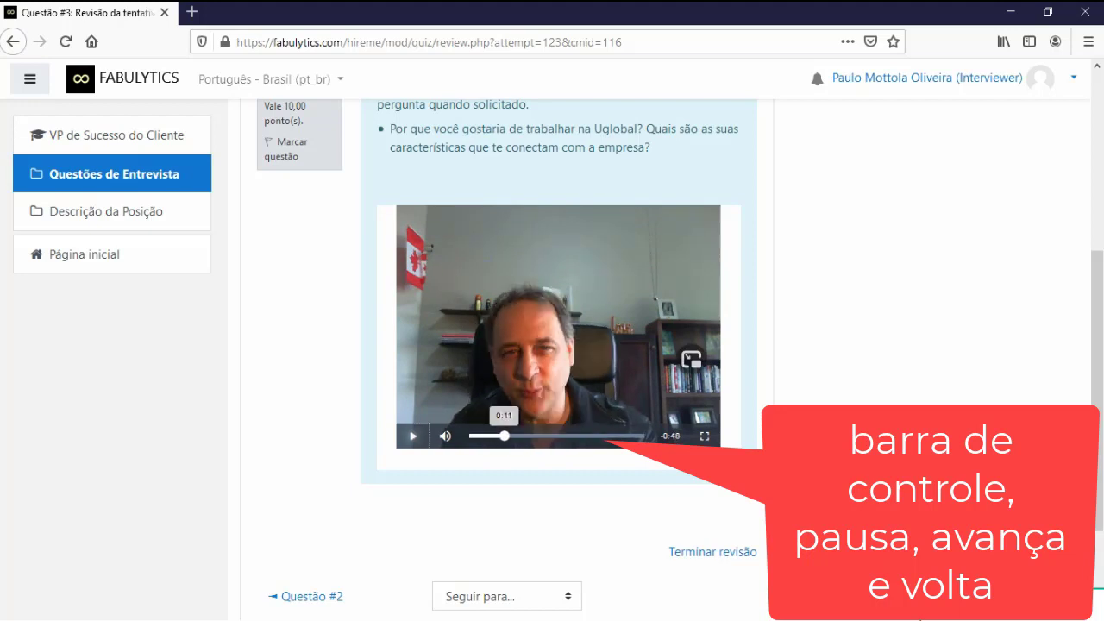
pyautogui.click(414, 437)
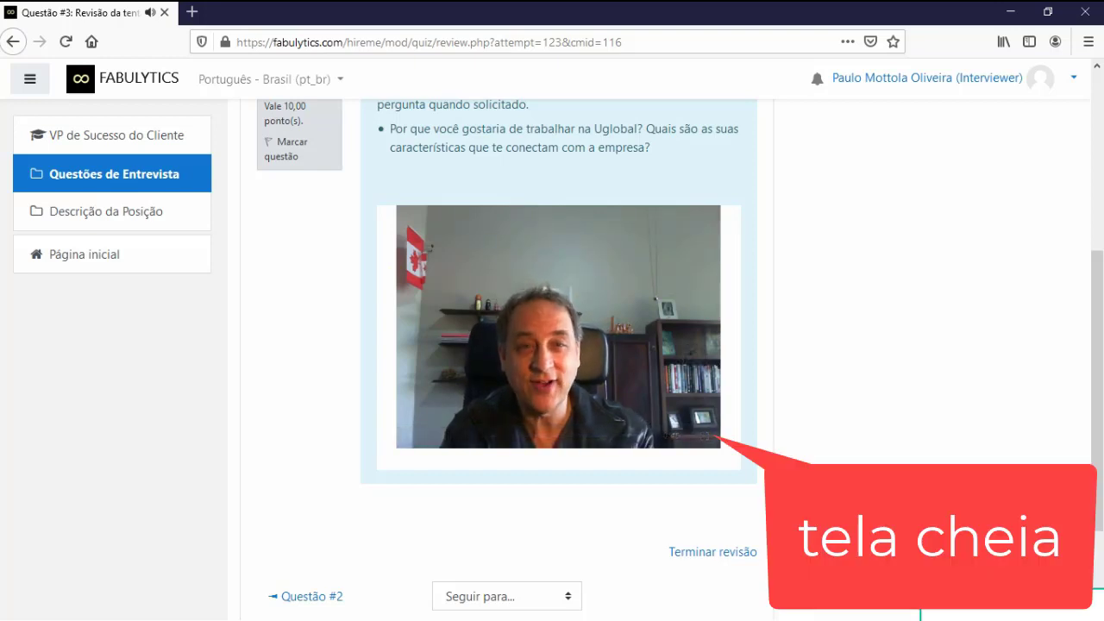
pyautogui.click(706, 437)
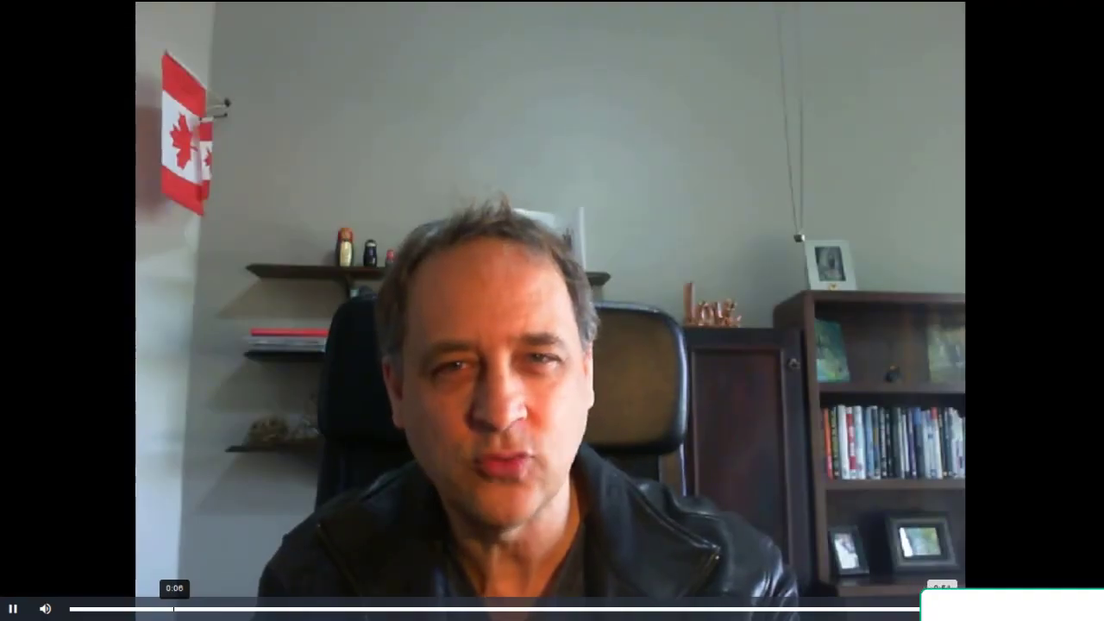
pyautogui.press('Escape')
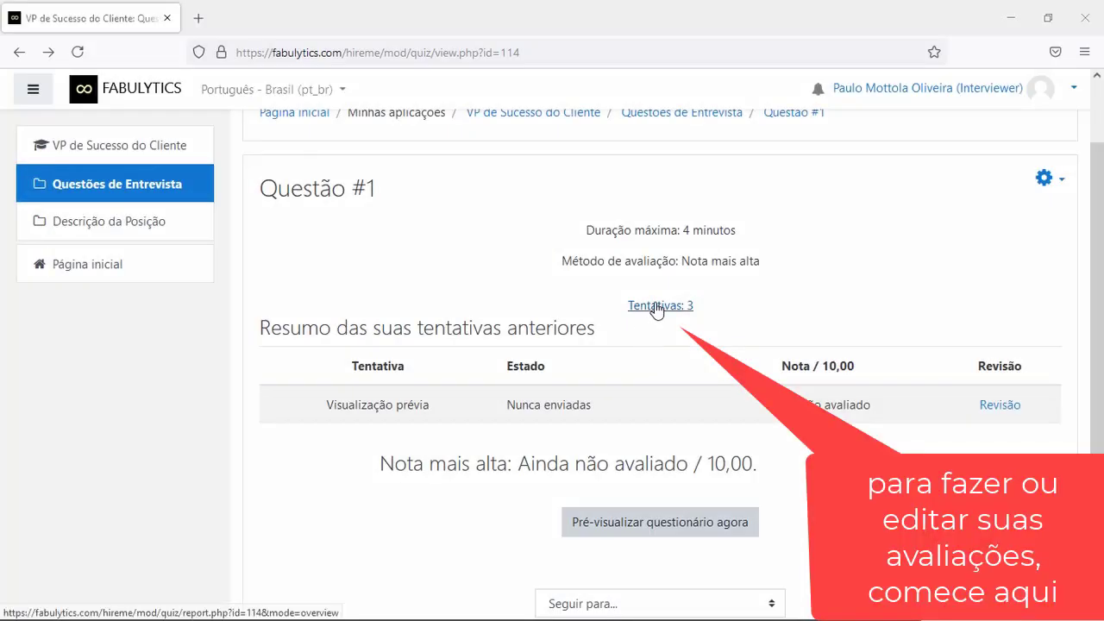
# - Open the attempts report for Questão #1 and the review of the applicant's attempt started on 29 July 2020
pyautogui.click(655, 306)
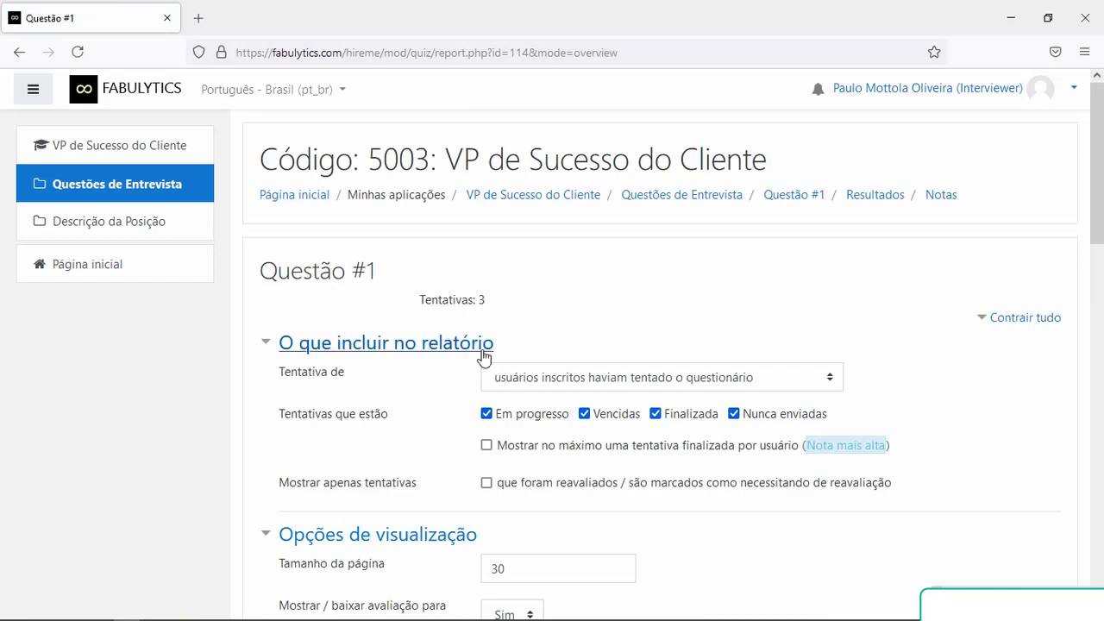
pyautogui.scroll(-6, 389, 406)
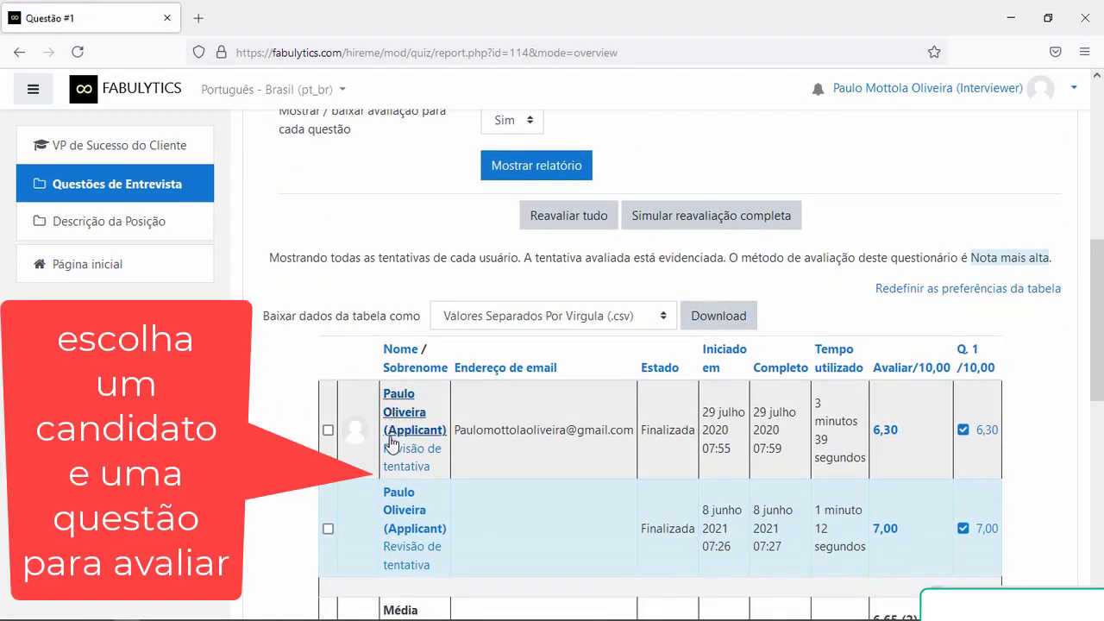
pyautogui.click(397, 467)
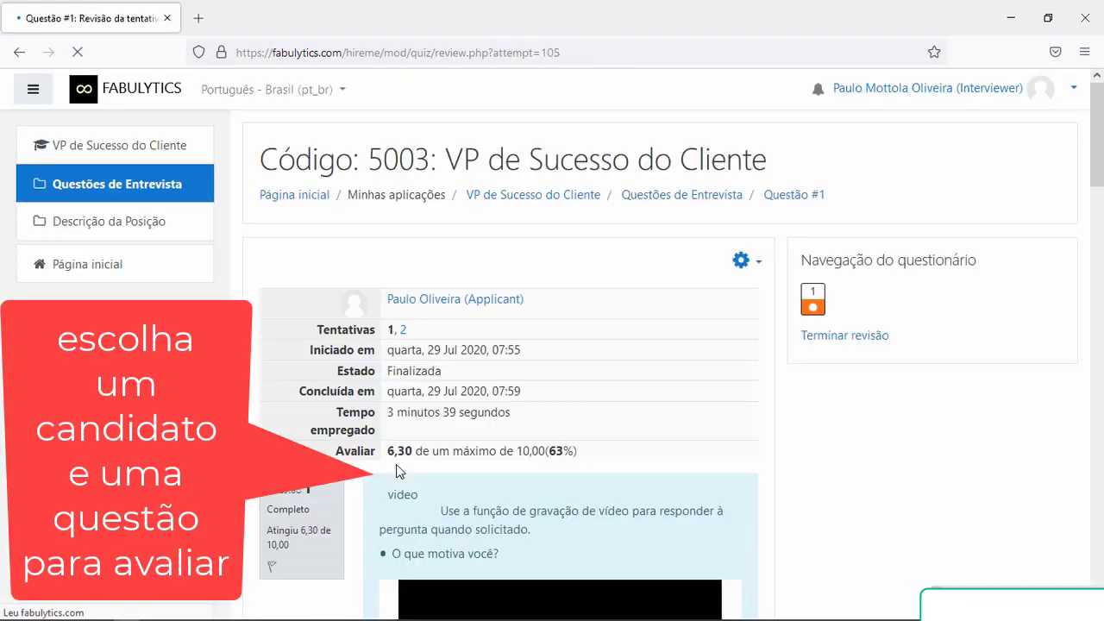
# - Open the manual evaluation form for this answer in a maximized window, showing its comment and grade fields
pyautogui.scroll(-9, 539, 498)
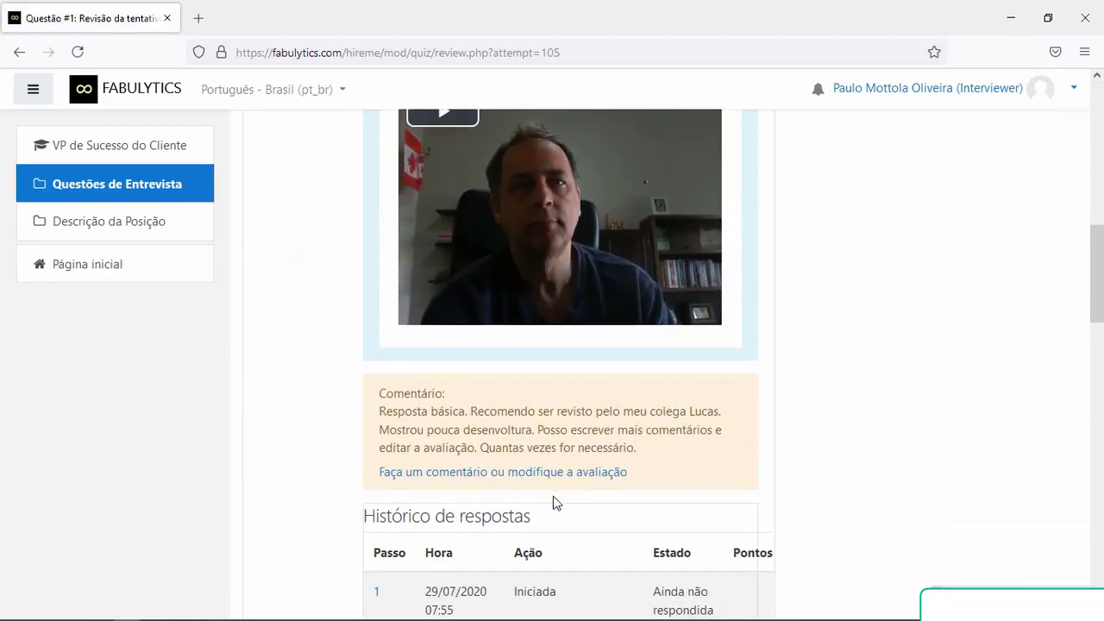
pyautogui.scroll(-2, 552, 492)
pyautogui.click(536, 393)
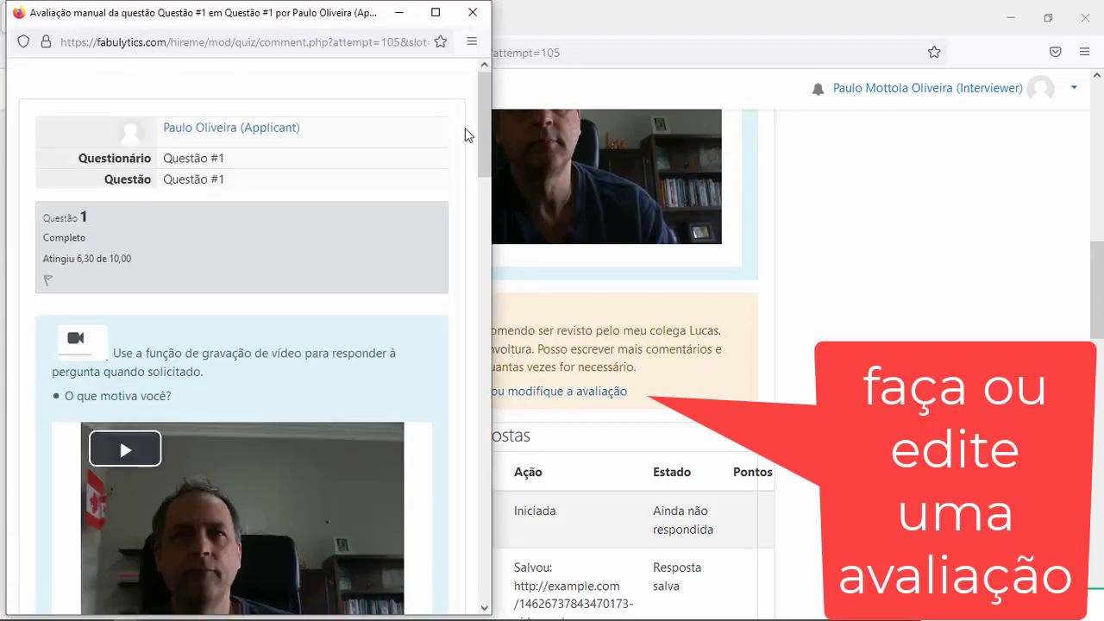
pyautogui.click(435, 12)
pyautogui.scroll(-8, 453, 327)
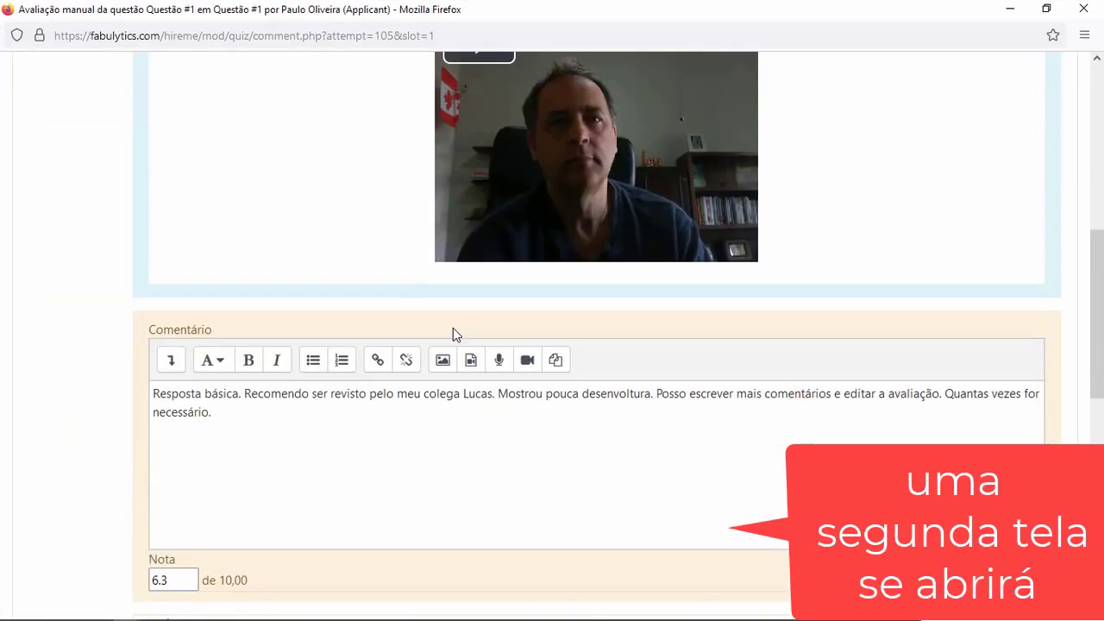
# - Append a comment beginning "Eu gostei mais deste candidato" and ending "Mostrou conhecimento e segurança", set the grade to 6.8 and save the evaluation
pyautogui.click(223, 182)
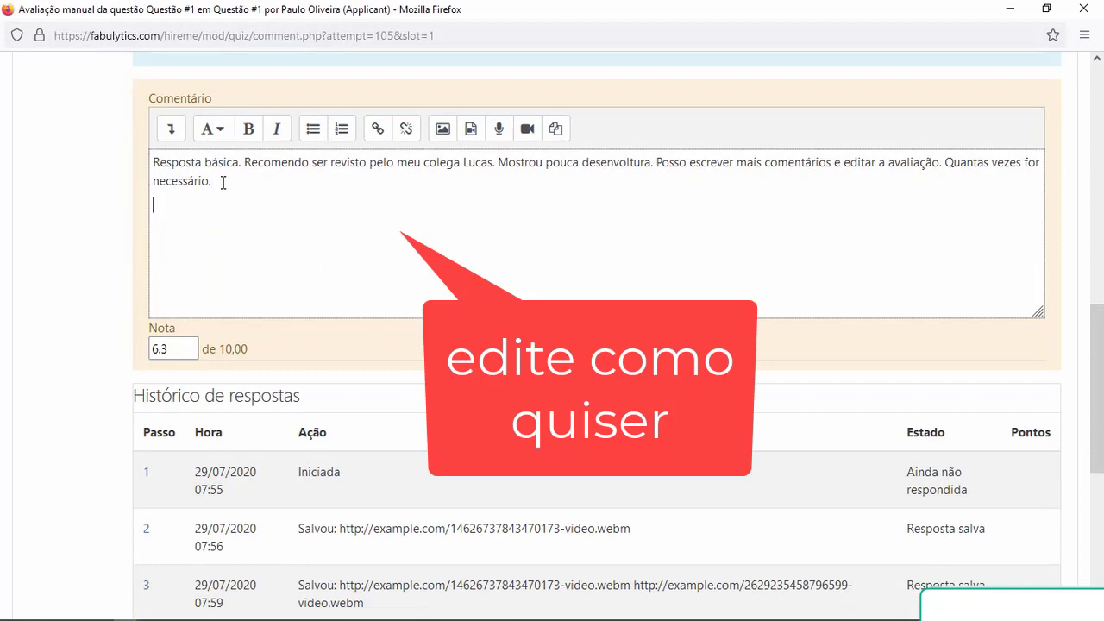
pyautogui.write('Eu goste')
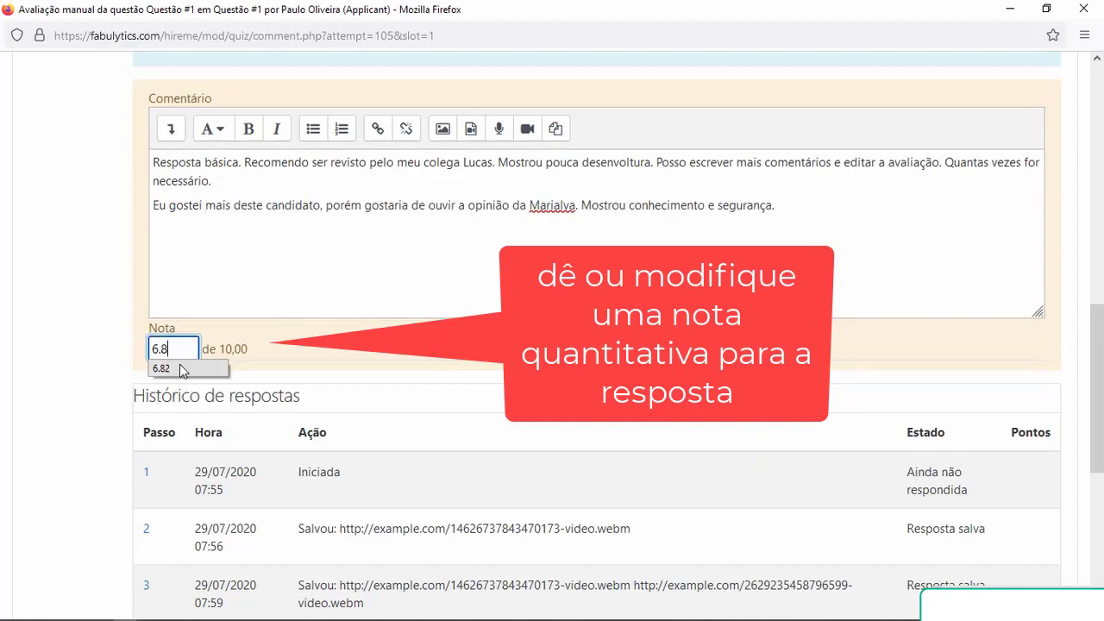
pyautogui.scroll(-5, 179, 369)
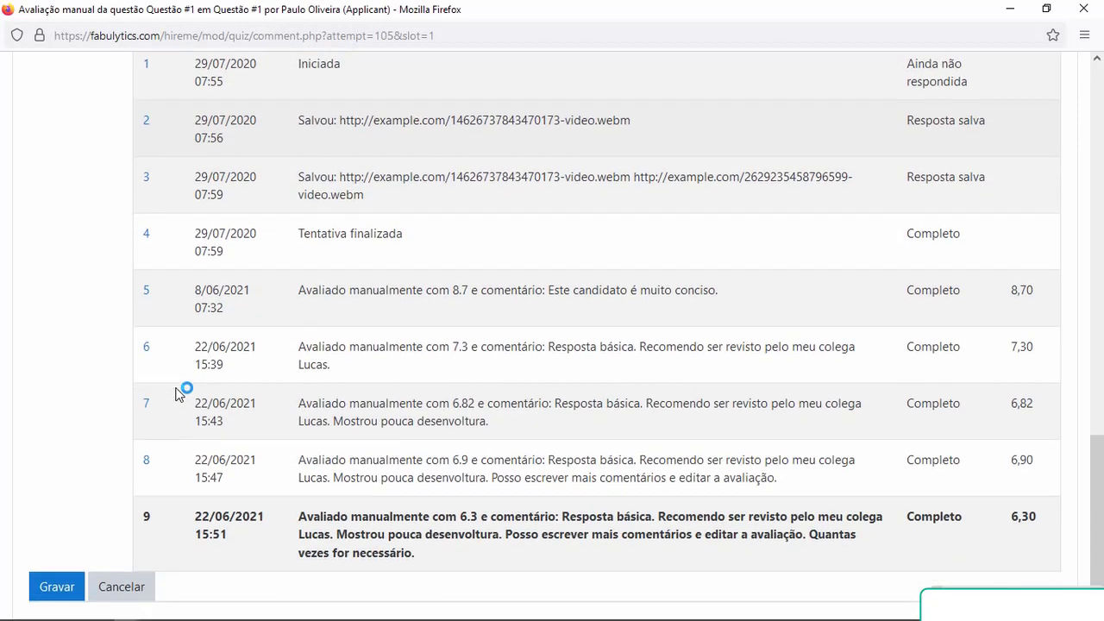
pyautogui.scroll(1, 133, 455)
pyautogui.scroll(-1, 103, 543)
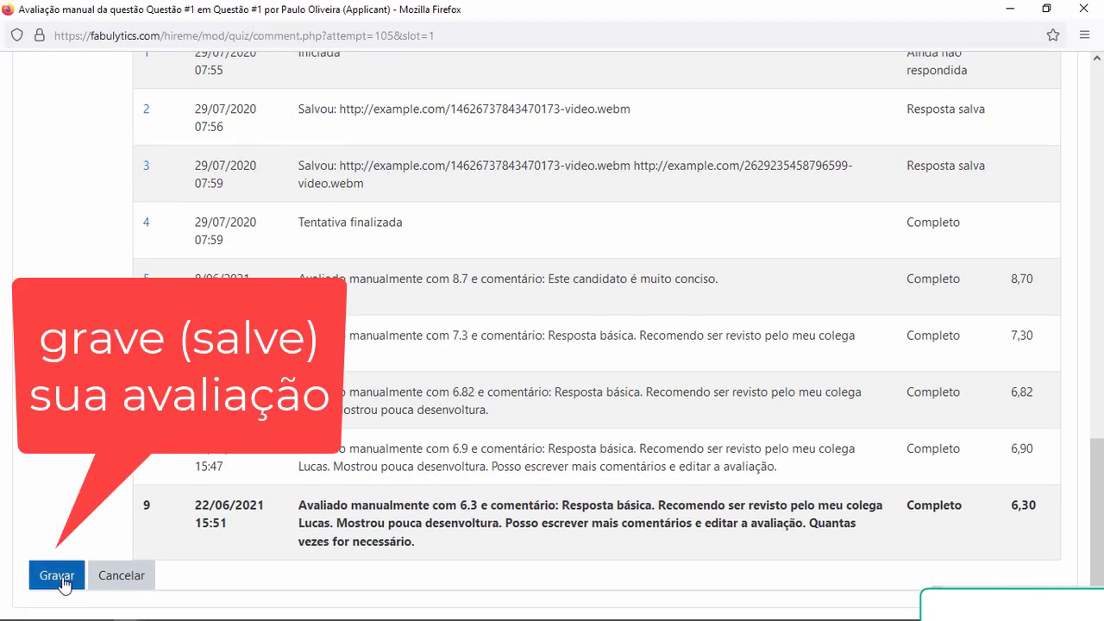
pyautogui.click(57, 575)
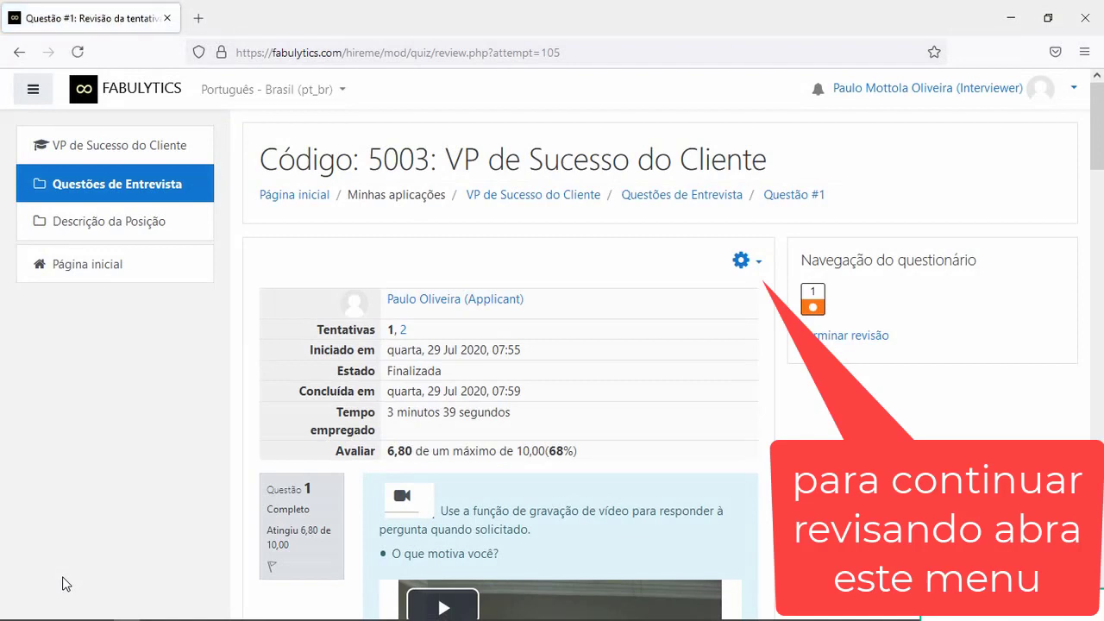
# - Open the manual evaluation of Questão #1 with all attempts listed for grading
pyautogui.click(756, 267)
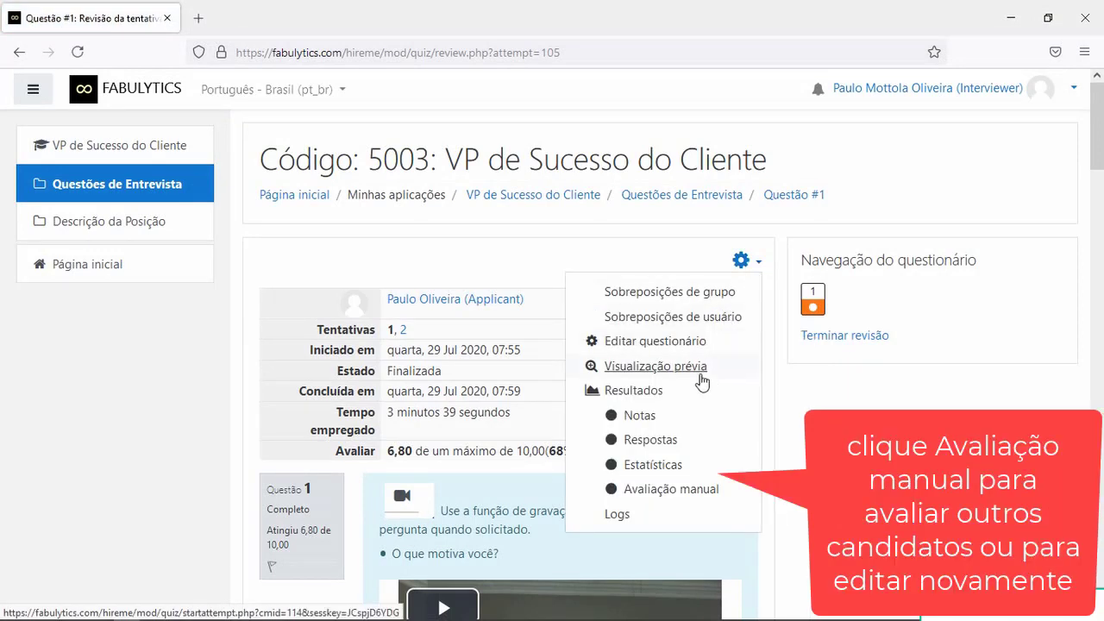
pyautogui.click(689, 498)
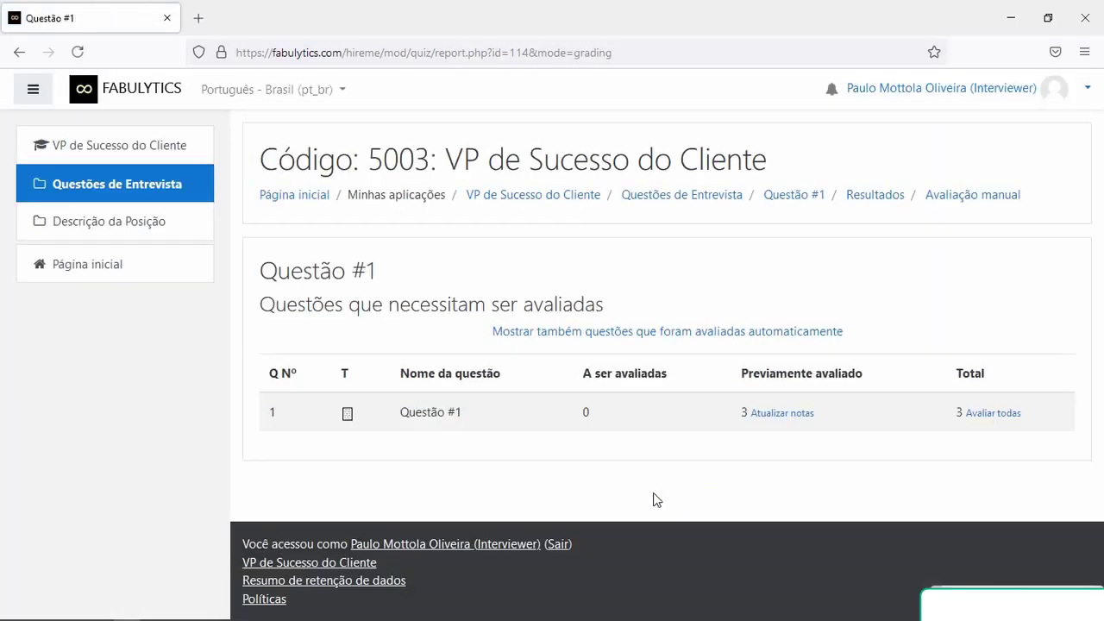
pyautogui.click(978, 414)
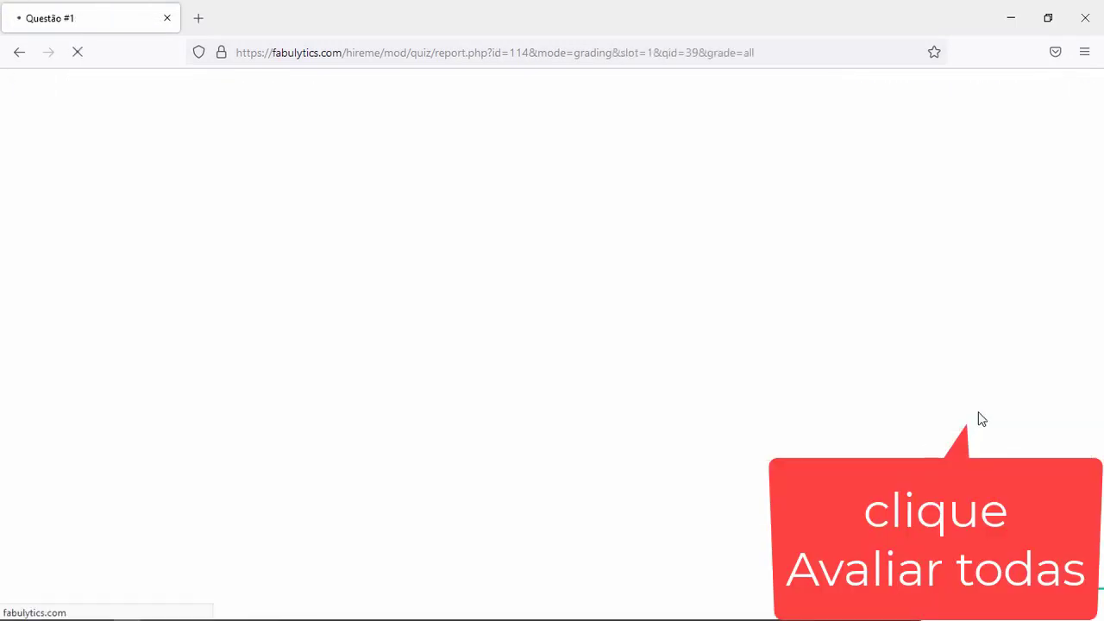
# - Append a comment beginning "Está bem informado das práticas de mercado" and ending "Até agora o melhor candidato." to the last attempt, revise its grade and save
pyautogui.scroll(-5, 752, 465)
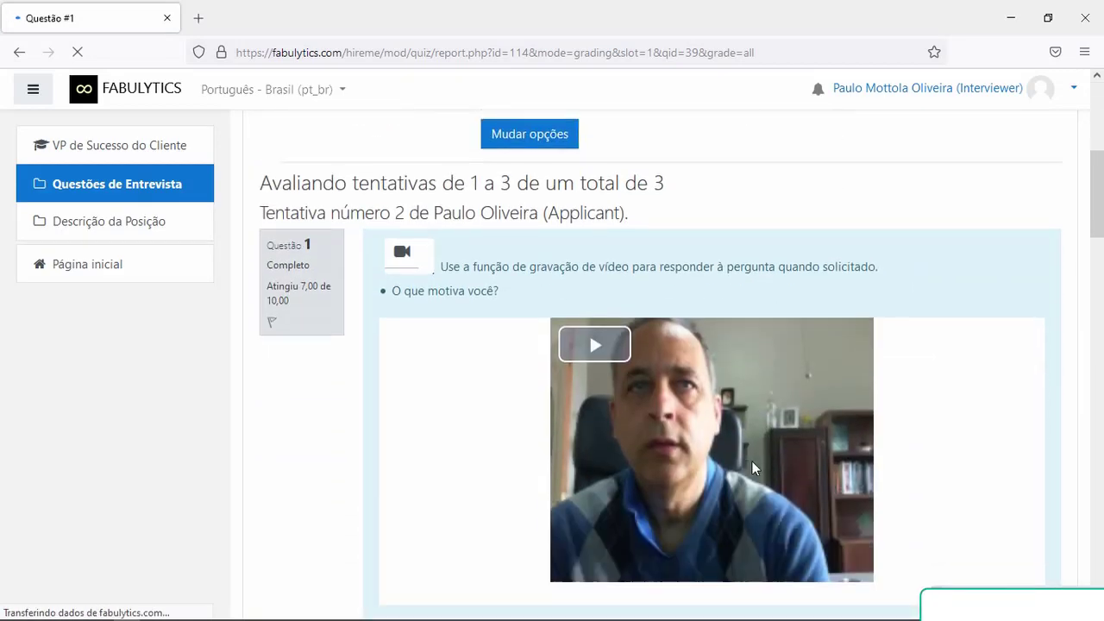
pyautogui.scroll(-7, 752, 468)
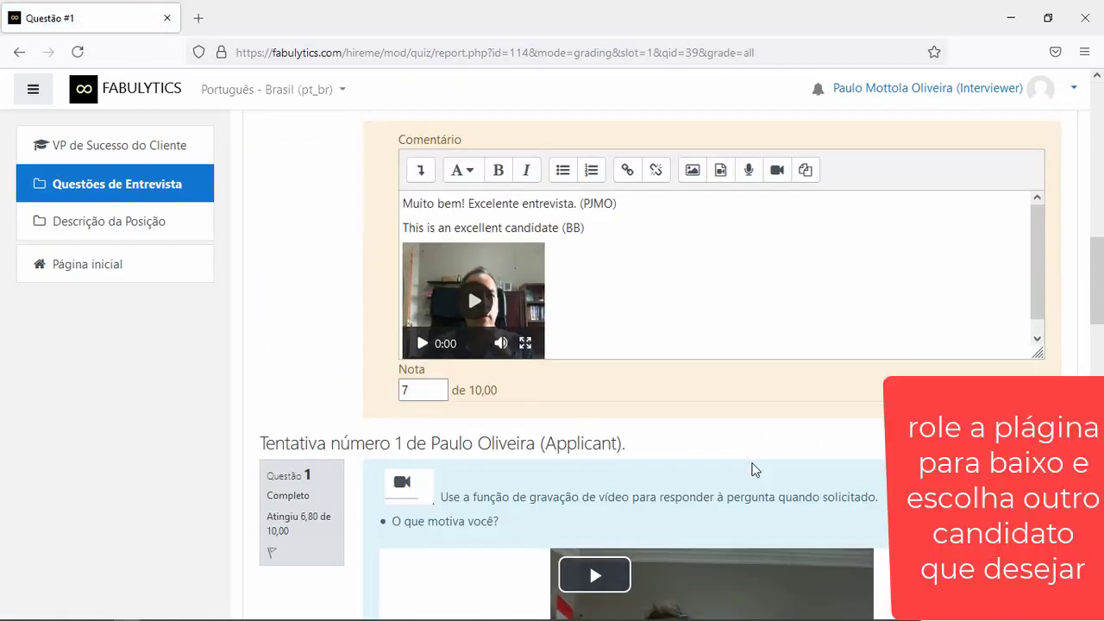
pyautogui.scroll(-7, 751, 466)
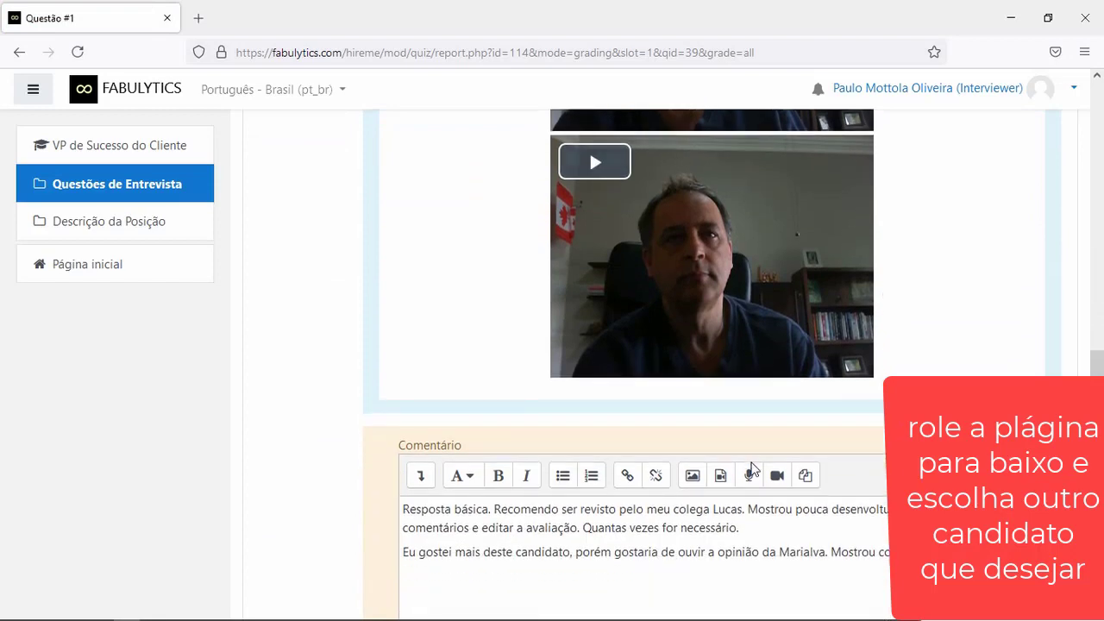
pyautogui.scroll(-12, 751, 466)
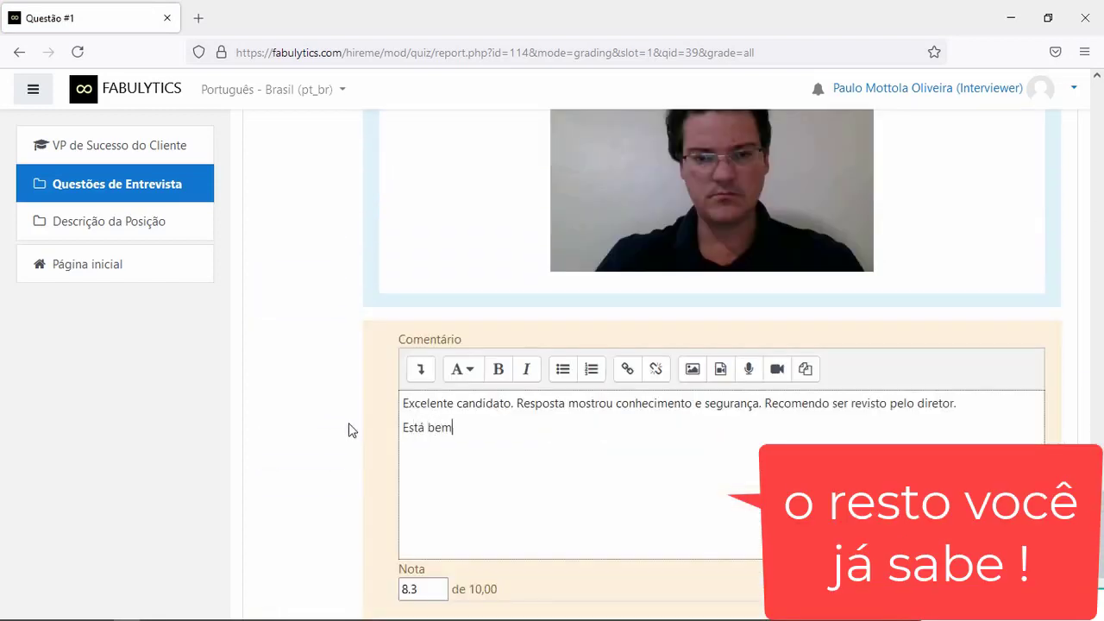
pyautogui.write('do das práticas de mercado')
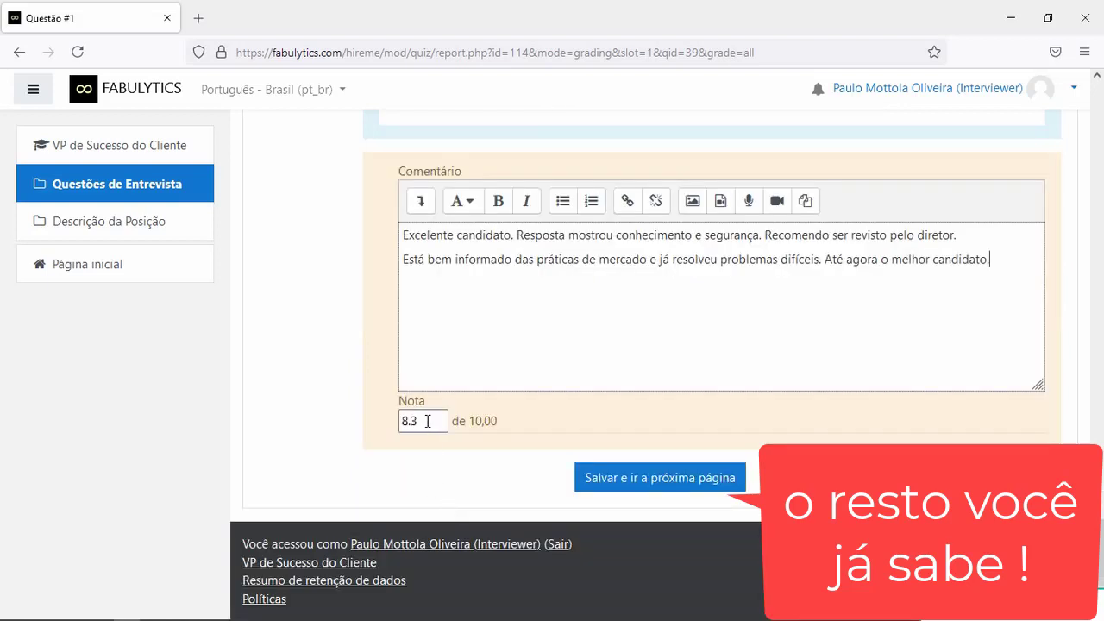
pyautogui.click(428, 421)
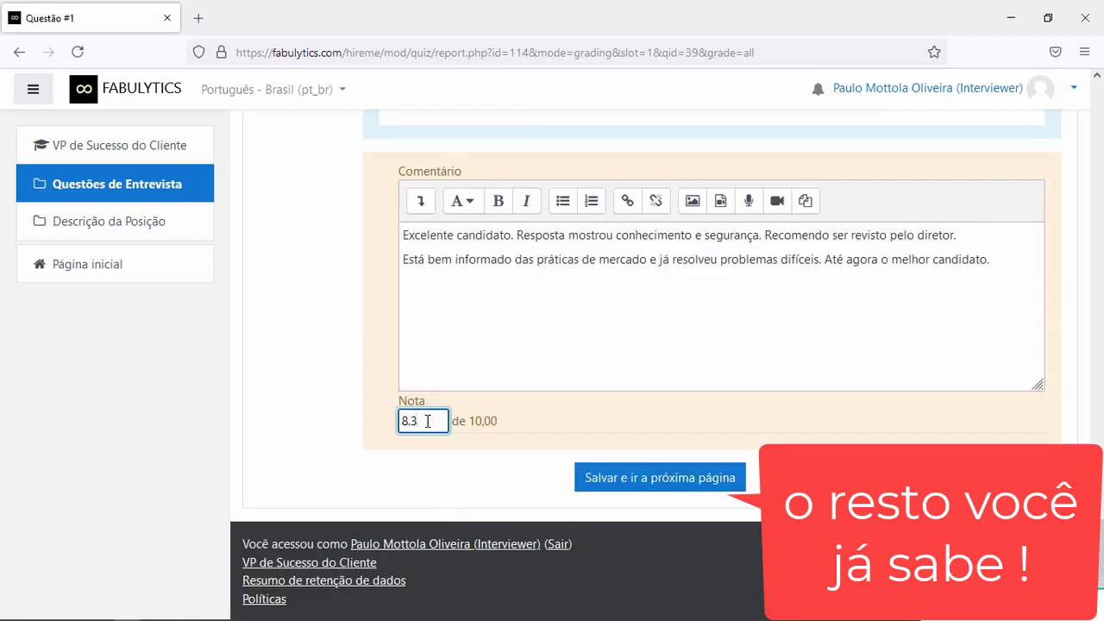
pyautogui.press('BackSpace')
pyautogui.click(669, 478)
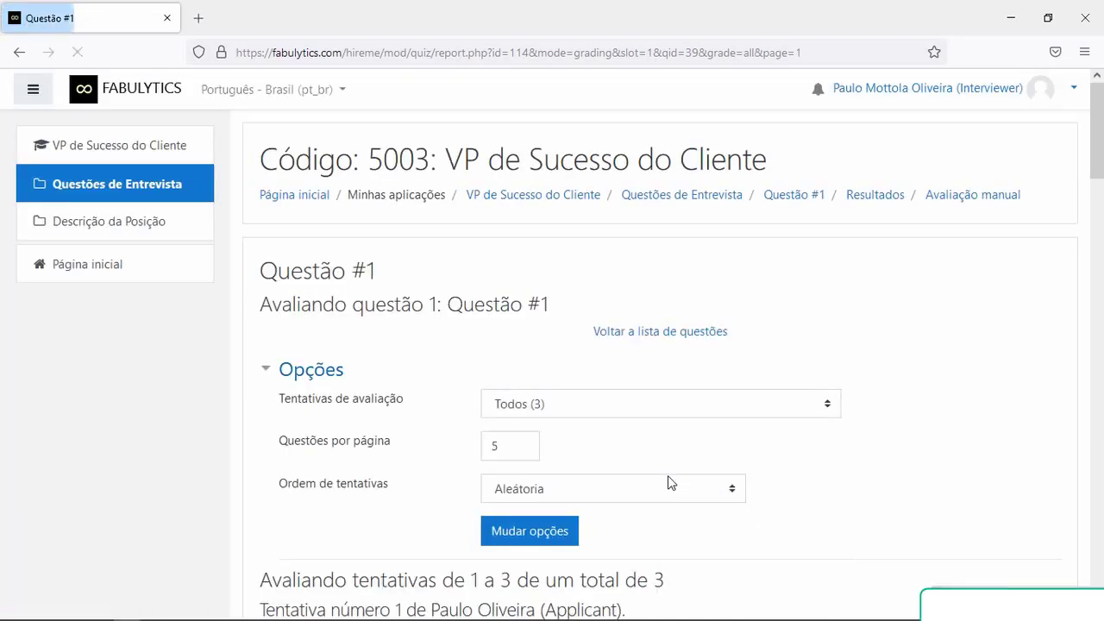
# - Show the grades report for Questão #1 and examine the attempts table and the chart of participants per grade range
pyautogui.click(894, 199)
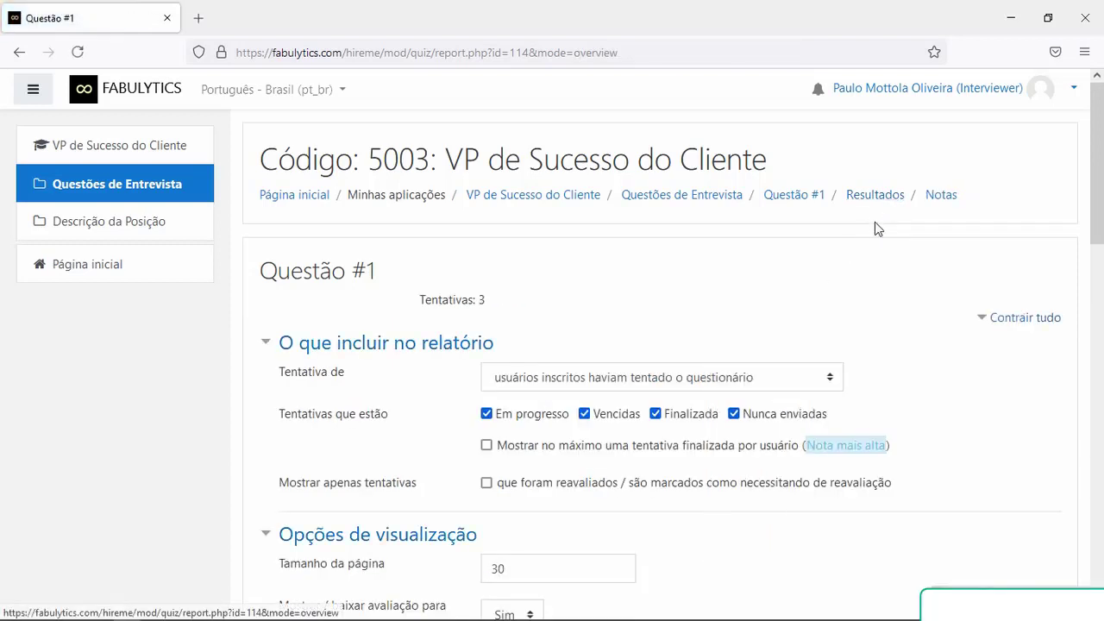
pyautogui.scroll(-2, 863, 250)
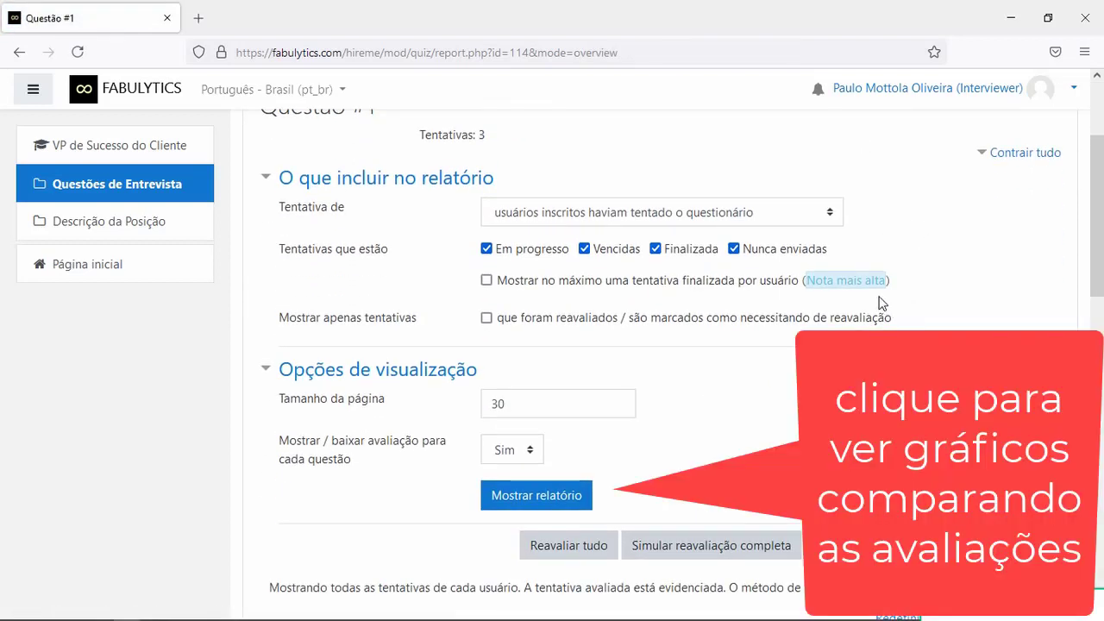
pyautogui.click(542, 494)
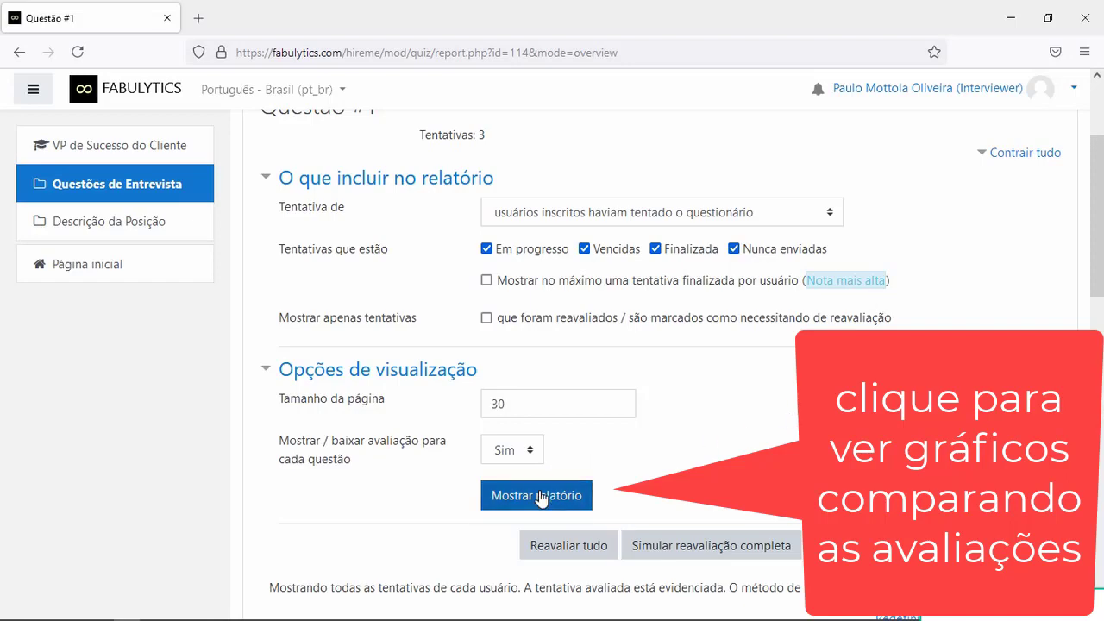
pyautogui.scroll(-5, 540, 490)
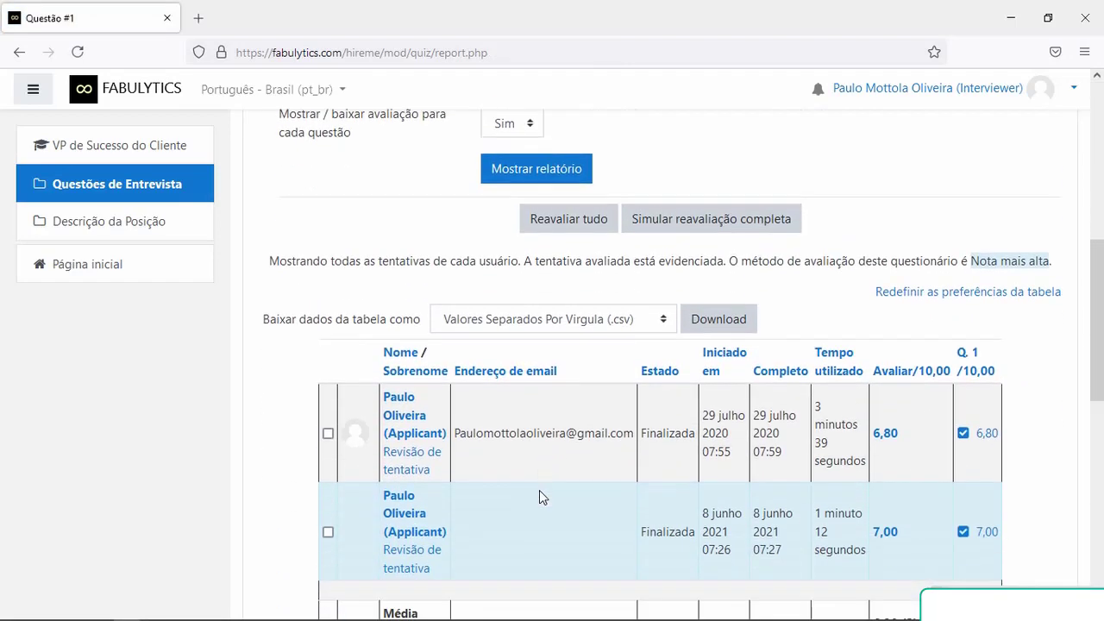
pyautogui.scroll(1, 540, 490)
pyautogui.scroll(-5, 694, 475)
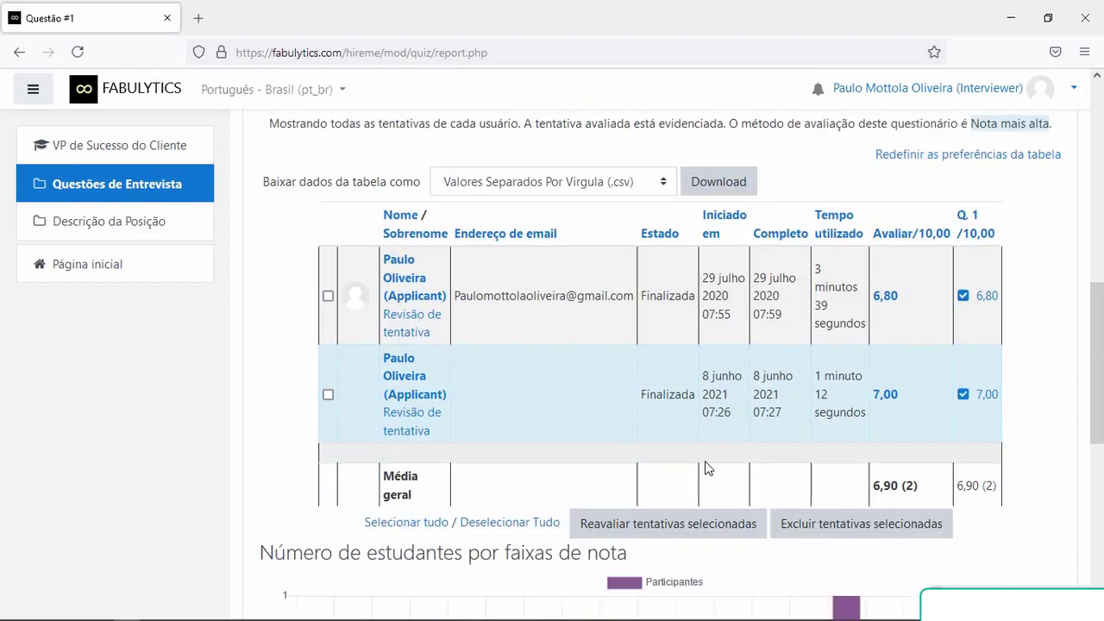
pyautogui.scroll(-4, 711, 469)
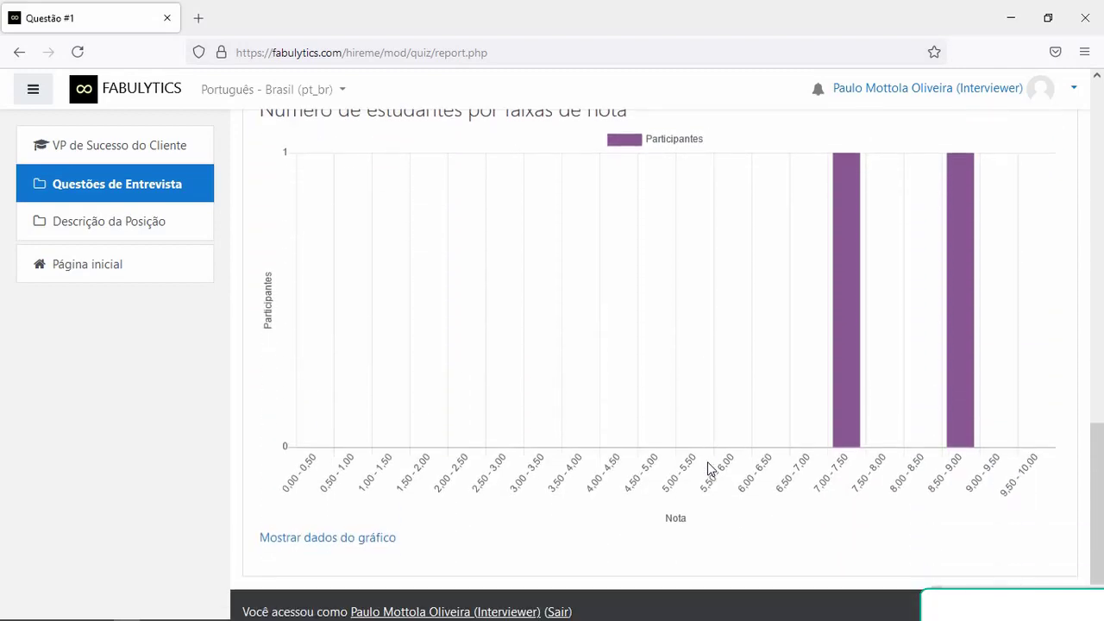